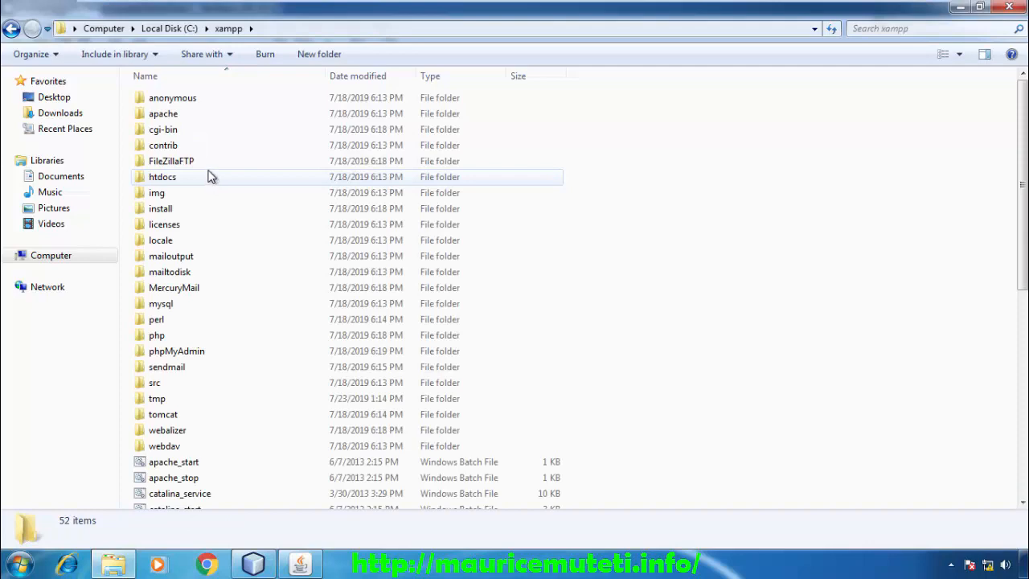
- Launch the XAMPP Control Panel from the xampp folder and start the Apache and MySQL modules
{"action": "scroll", "coordinate": [204, 280], "scroll_direction": "down", "scroll_amount": 8}
{"action": "scroll", "coordinate": [228, 484], "scroll_direction": "down", "scroll_amount": 1}
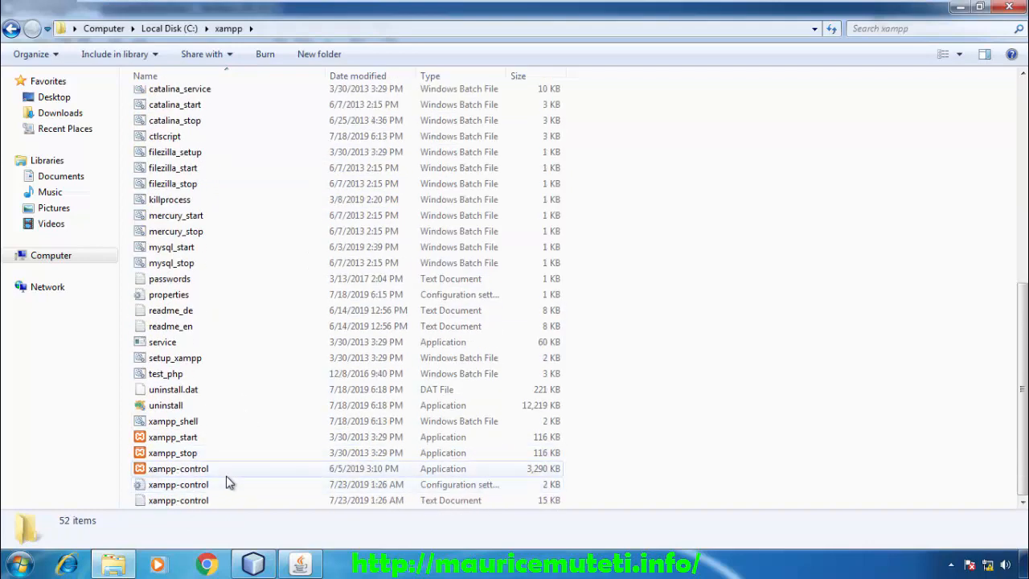
{"action": "double_click", "coordinate": [227, 473]}
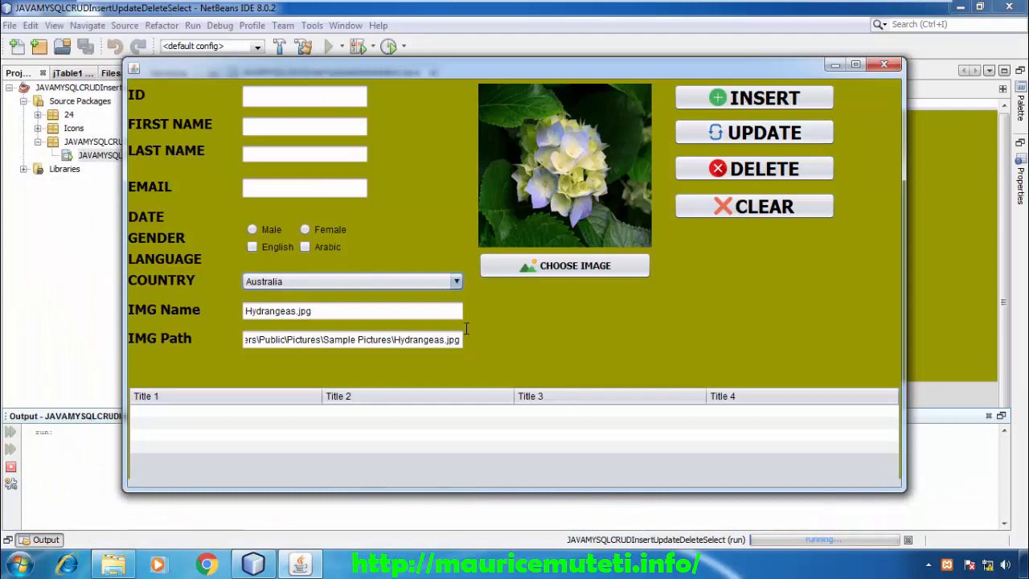
{"action": "left_click", "coordinate": [966, 12]}
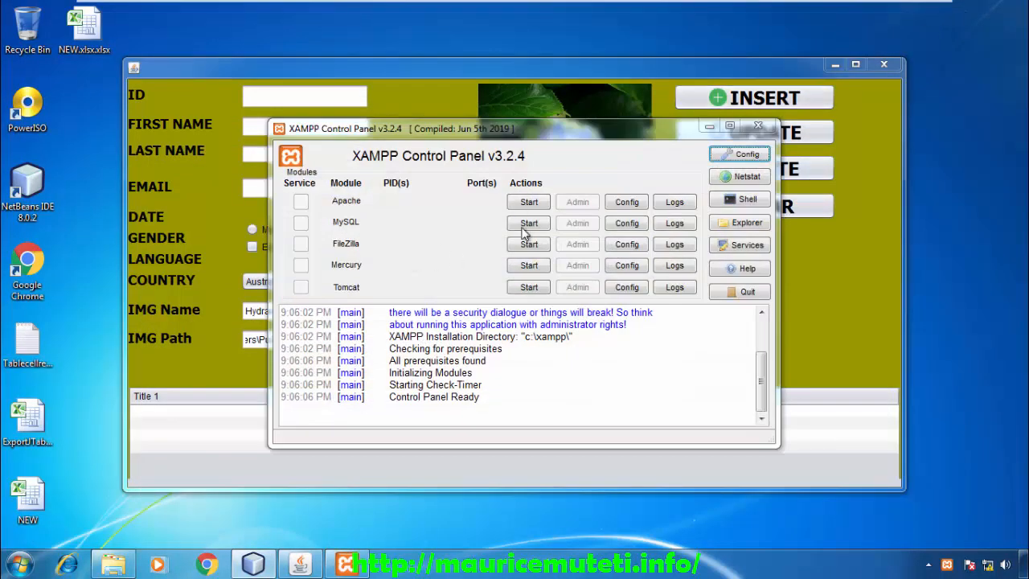
{"action": "left_click", "coordinate": [531, 202]}
{"action": "left_click", "coordinate": [529, 224]}
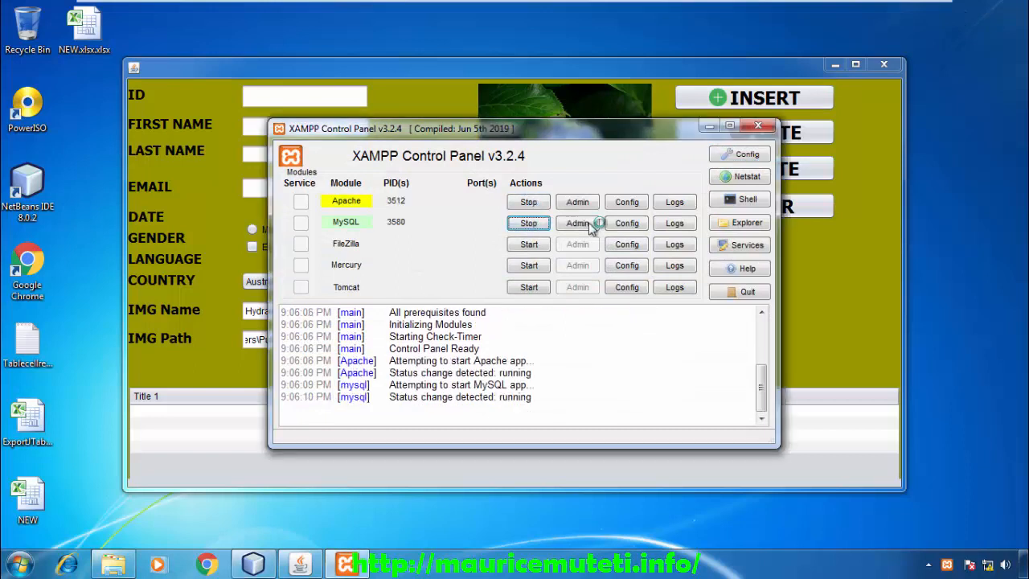
- Open phpMyAdmin from the MySQL module's admin option and bring up the page for creating a new database
{"action": "left_click", "coordinate": [579, 224]}
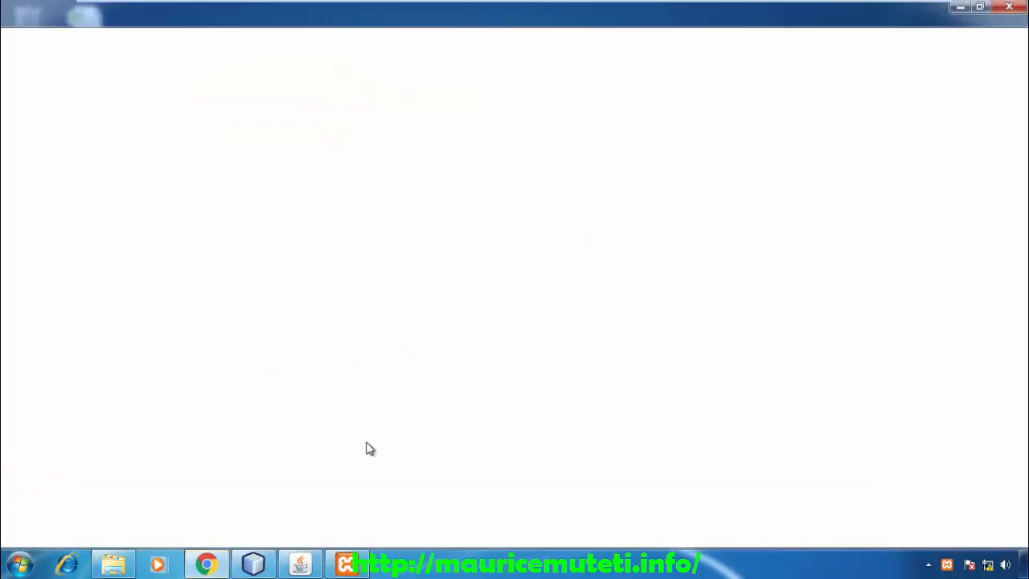
{"action": "left_click", "coordinate": [301, 566]}
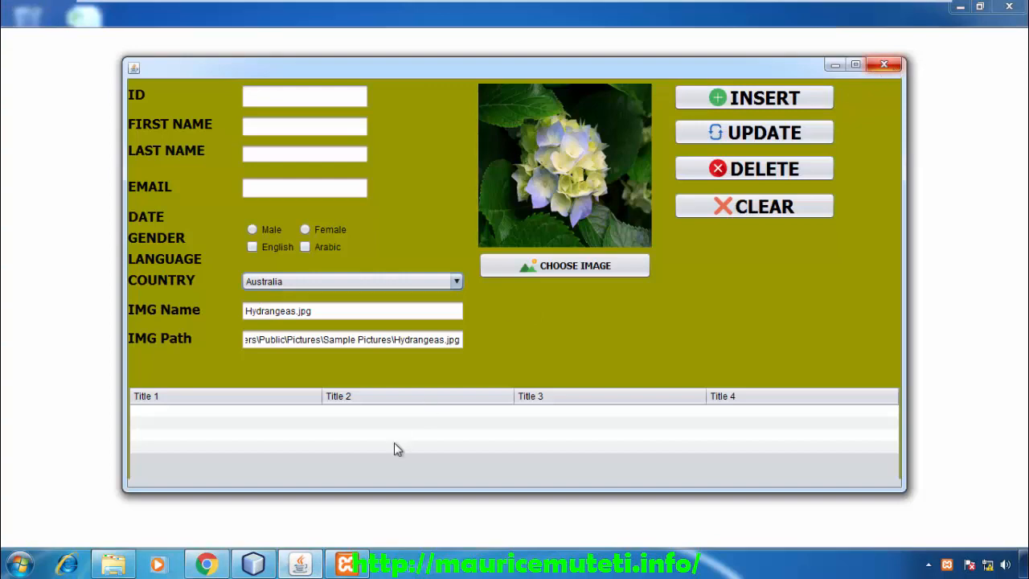
{"action": "left_click", "coordinate": [253, 567]}
{"action": "left_click", "coordinate": [207, 566]}
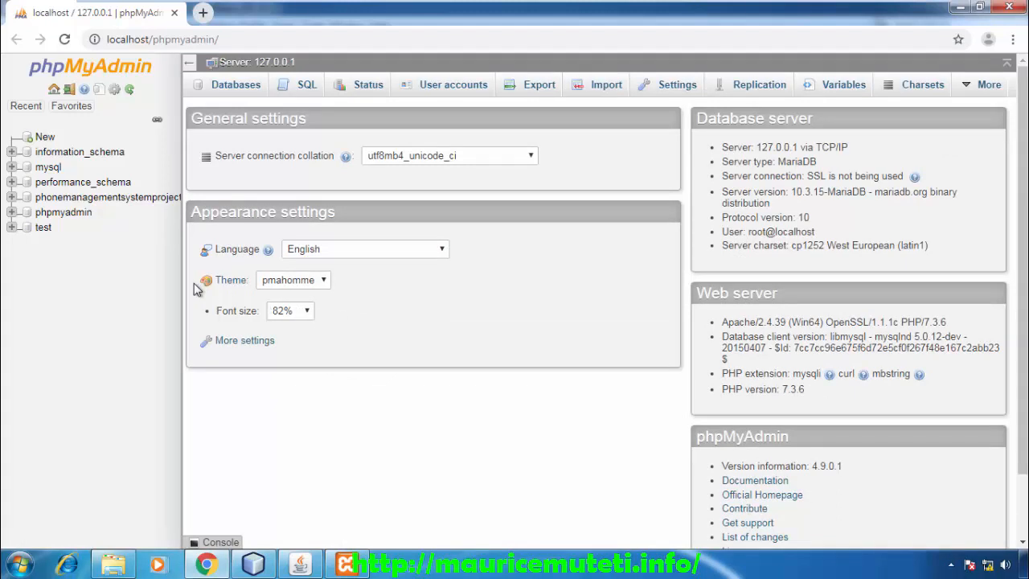
{"action": "left_click", "coordinate": [46, 138]}
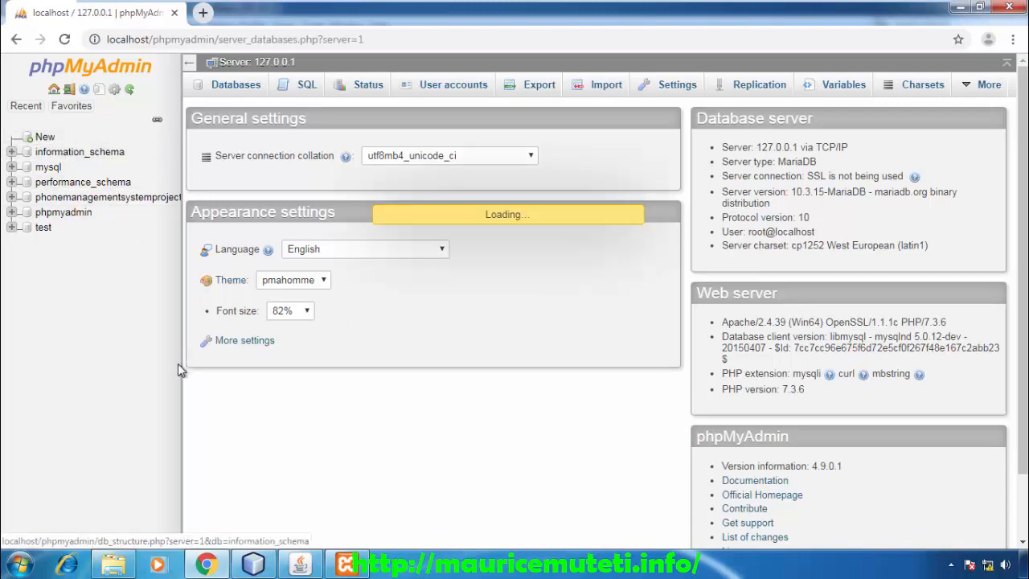
- Switch to NetBeans and copy the package name JAVAMYSQLCRUDInsertUpdateDeleteSelect from the Java source code
{"action": "left_click", "coordinate": [254, 564]}
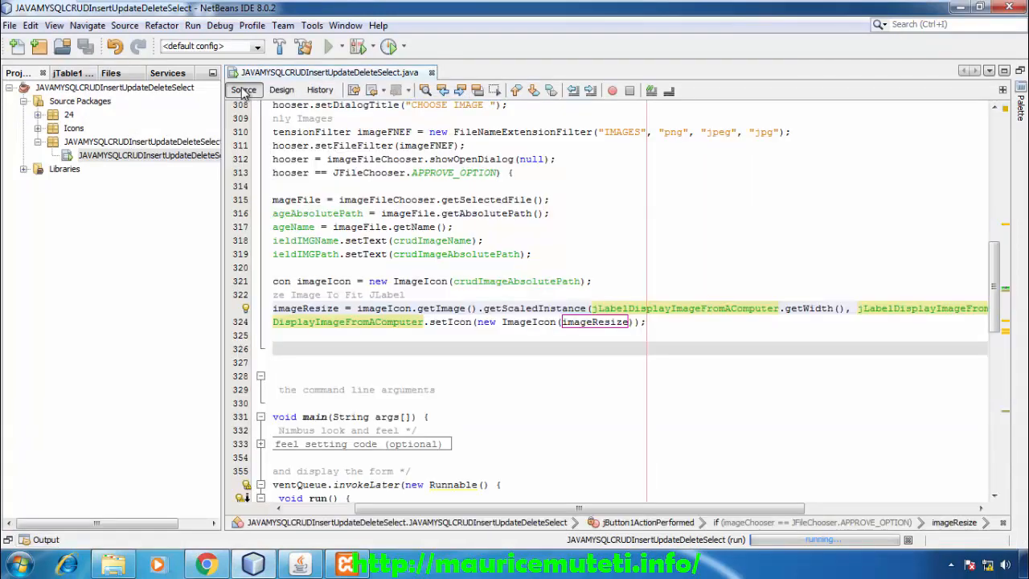
{"action": "left_click", "coordinate": [244, 90]}
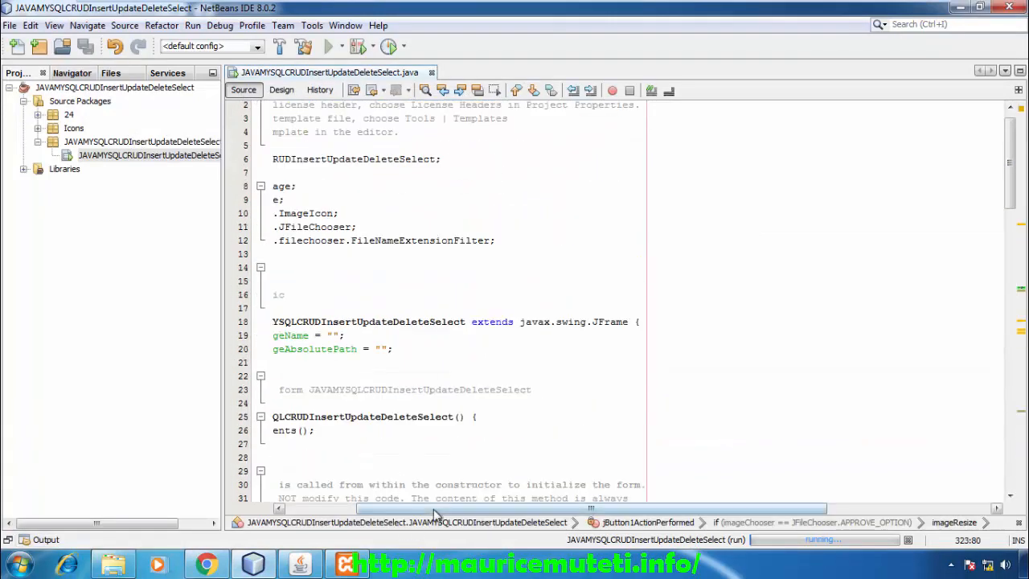
{"action": "left_click_drag", "start_coordinate": [433, 509], "coordinate": [295, 510]}
{"action": "scroll", "coordinate": [439, 202], "scroll_direction": "up", "scroll_amount": 1}
{"action": "double_click", "coordinate": [439, 182]}
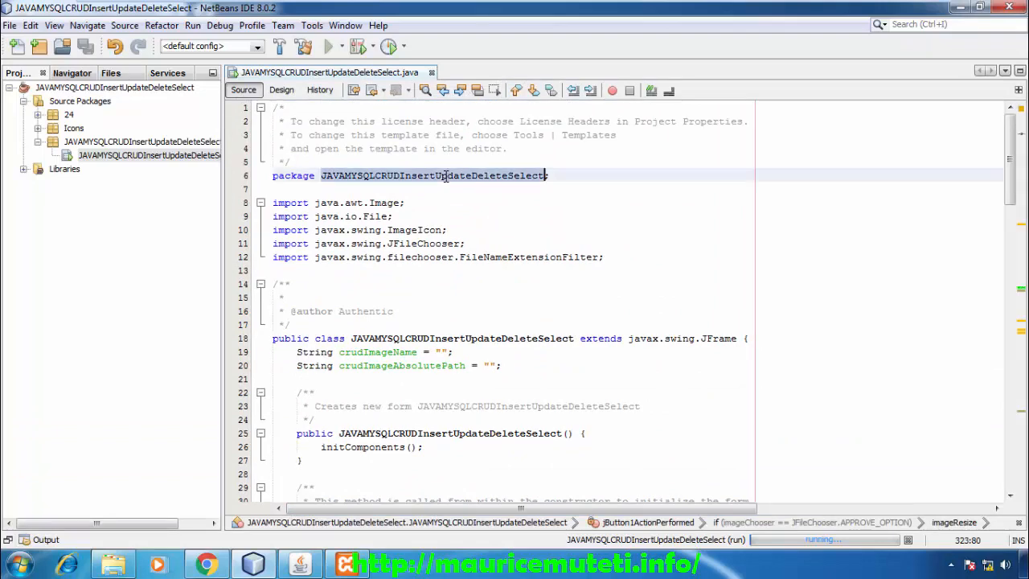
{"action": "right_click", "coordinate": [449, 183]}
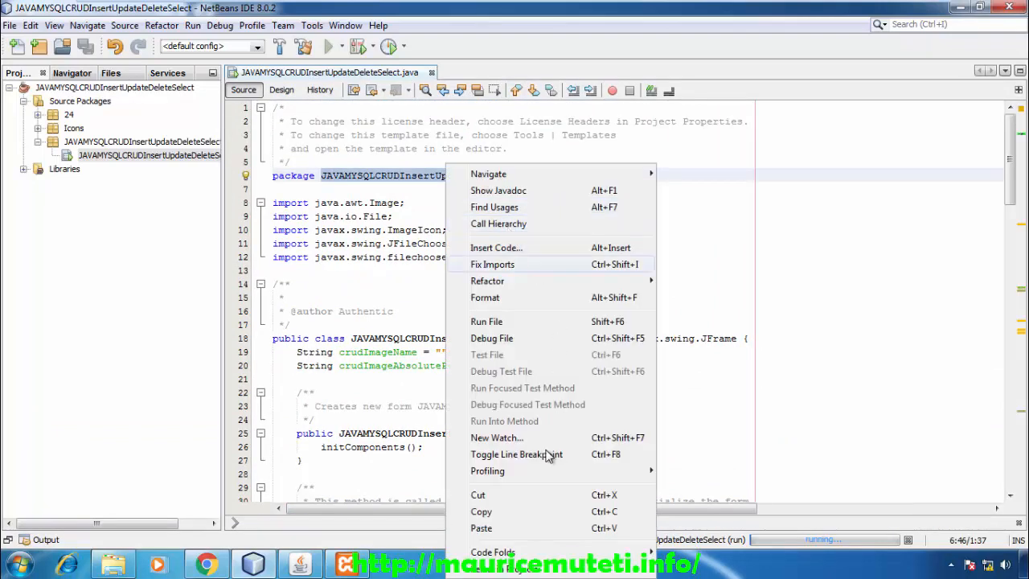
{"action": "left_click", "coordinate": [525, 512]}
- Back in phpMyAdmin, create a database named JAVAMYSQLCRUDInsertUpdateDeleteSelectDatabase, using the copied package name plus "Database"
{"action": "left_click", "coordinate": [206, 565]}
{"action": "left_click", "coordinate": [298, 205]}
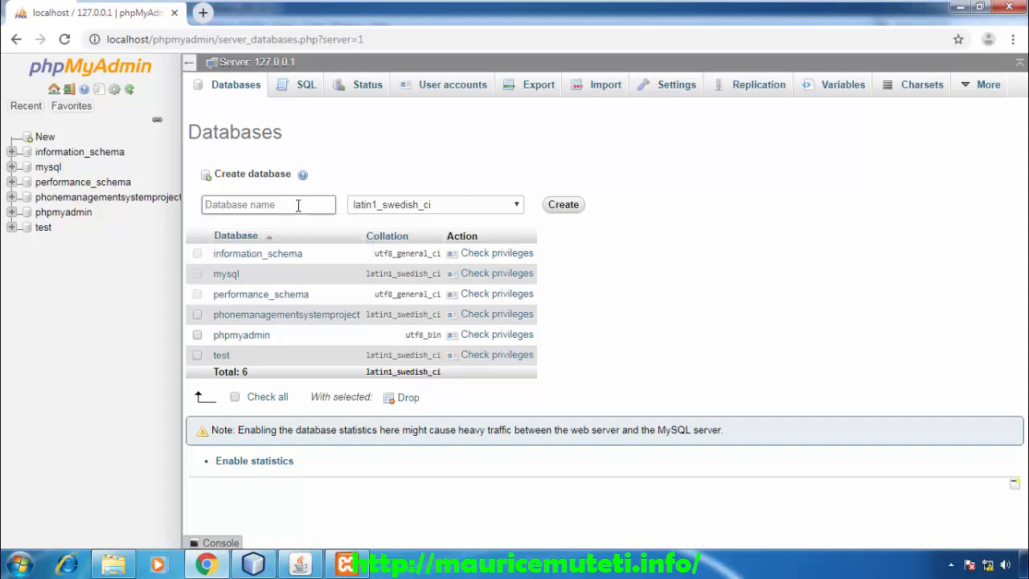
{"action": "key", "text": "ctrl+v"}
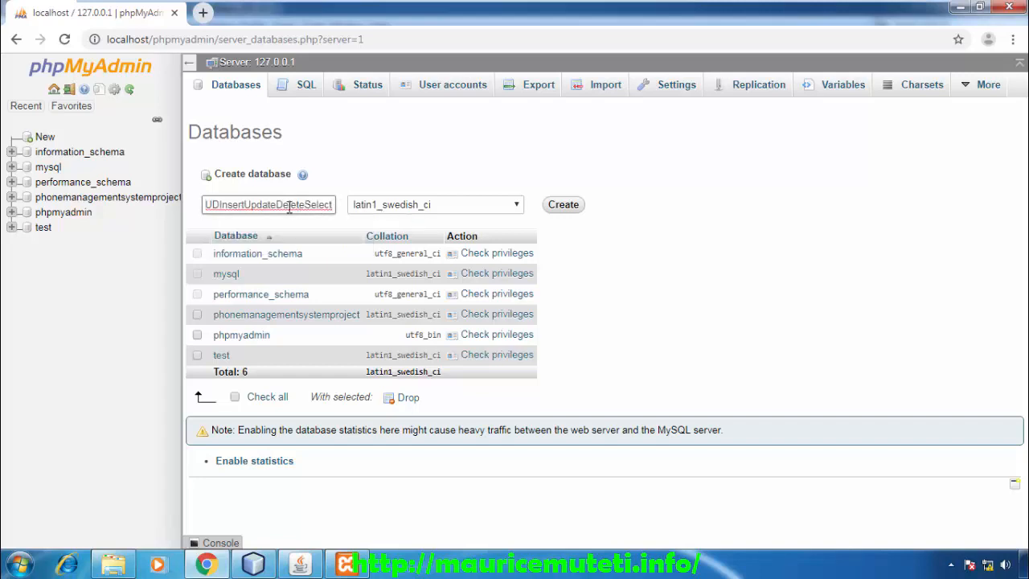
{"action": "left_click_drag", "start_coordinate": [291, 208], "coordinate": [151, 217]}
{"action": "left_click", "coordinate": [279, 204]}
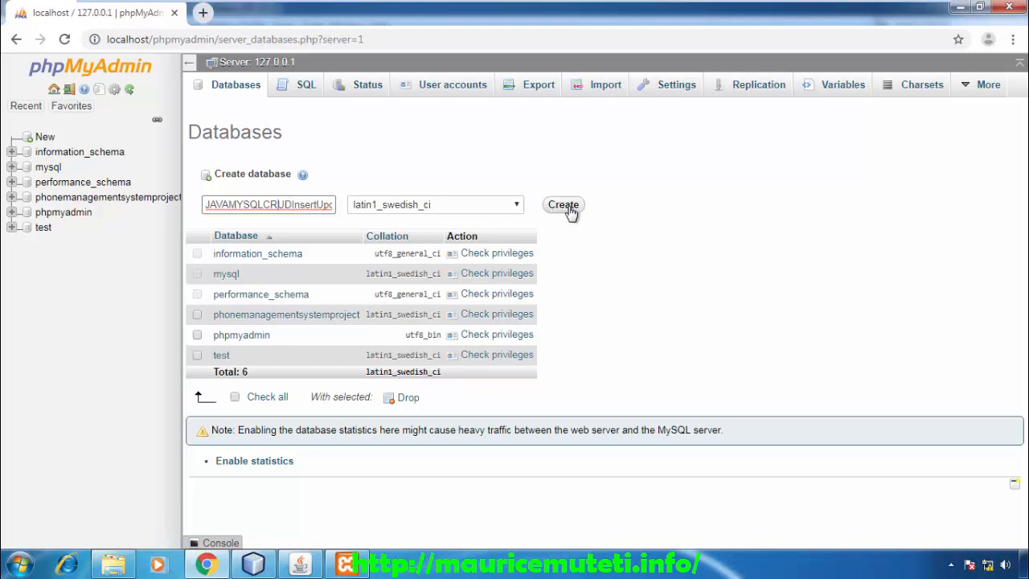
{"action": "key", "text": "End"}
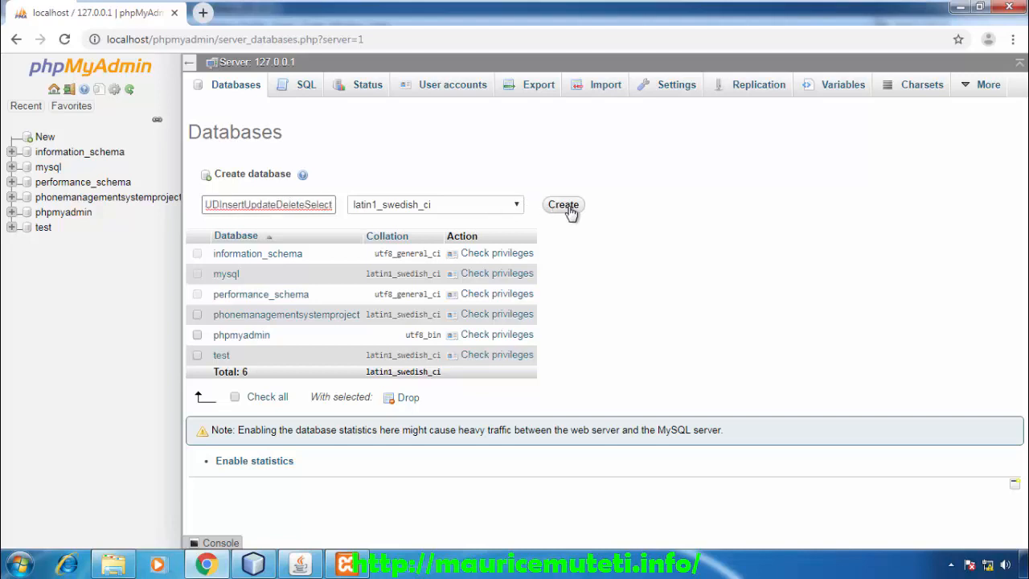
{"action": "type", "text": "Database"}
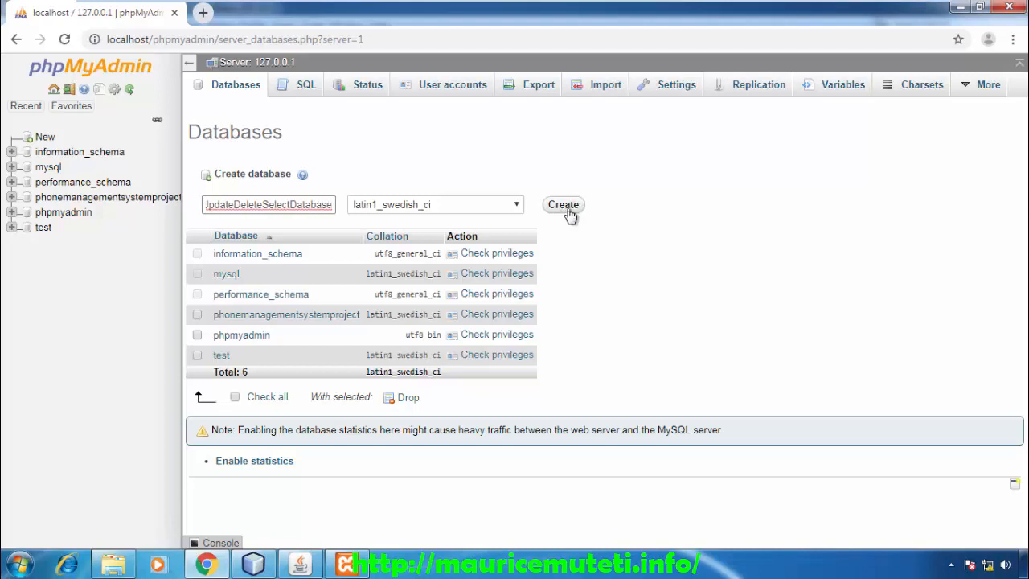
{"action": "left_click", "coordinate": [568, 211]}
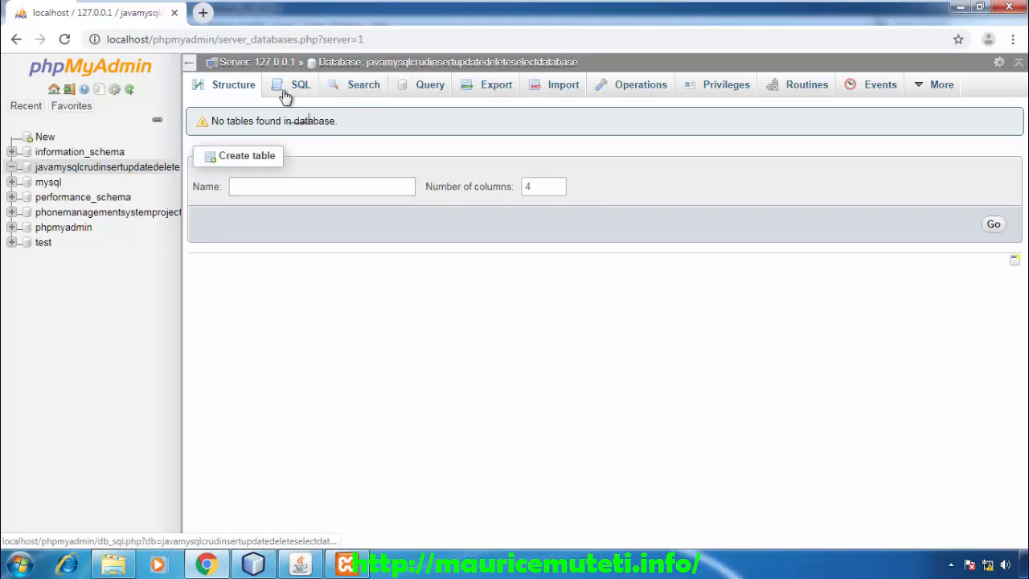
- Begin a new table named JAVAMYSQLCRUDInsertUpdateDeleteSelectTable with 6 columns, checking the NetBeans form design for the needed fields
{"action": "left_click", "coordinate": [336, 190]}
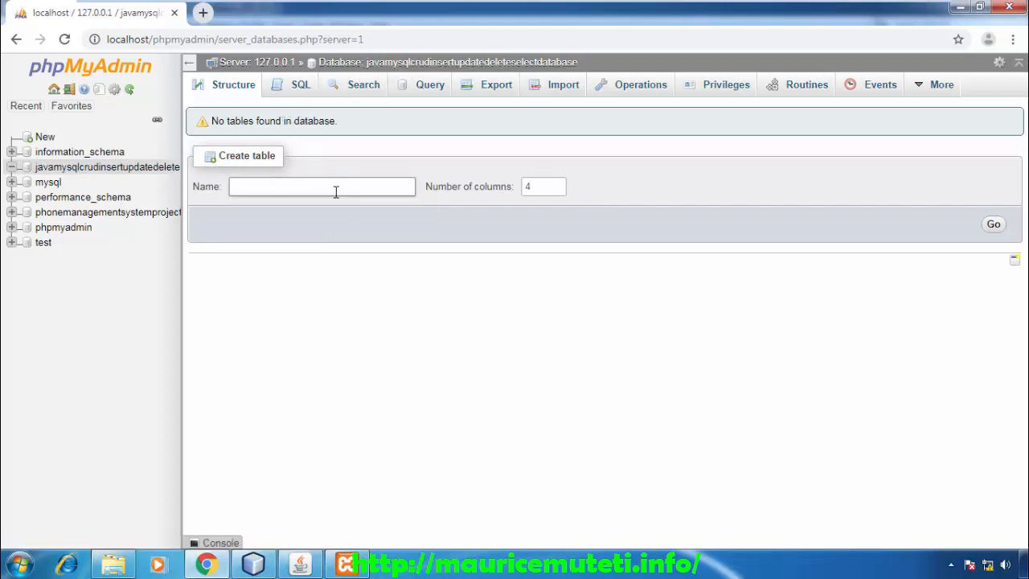
{"action": "key", "text": "ctrl+v"}
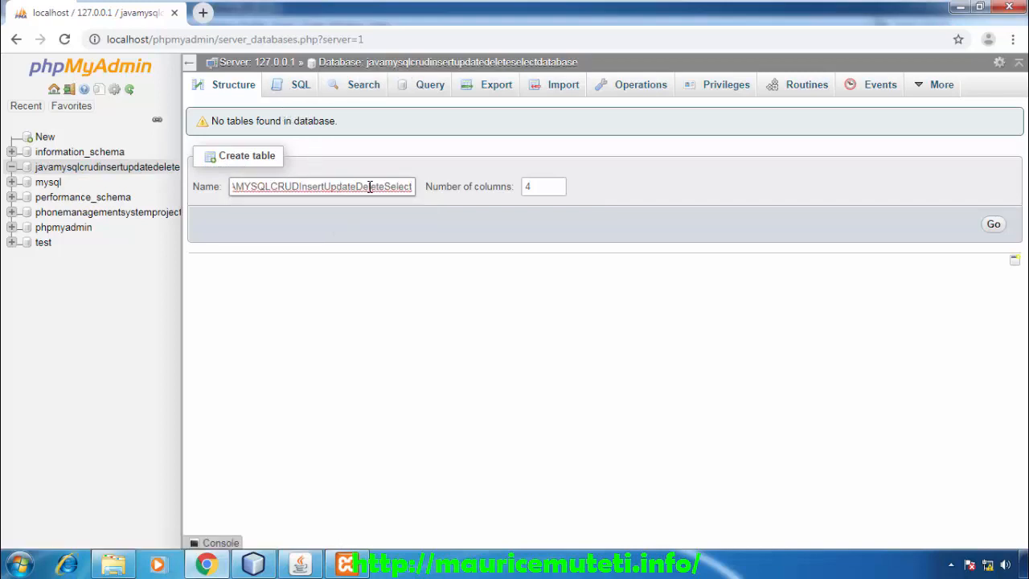
{"action": "type", "text": "Table"}
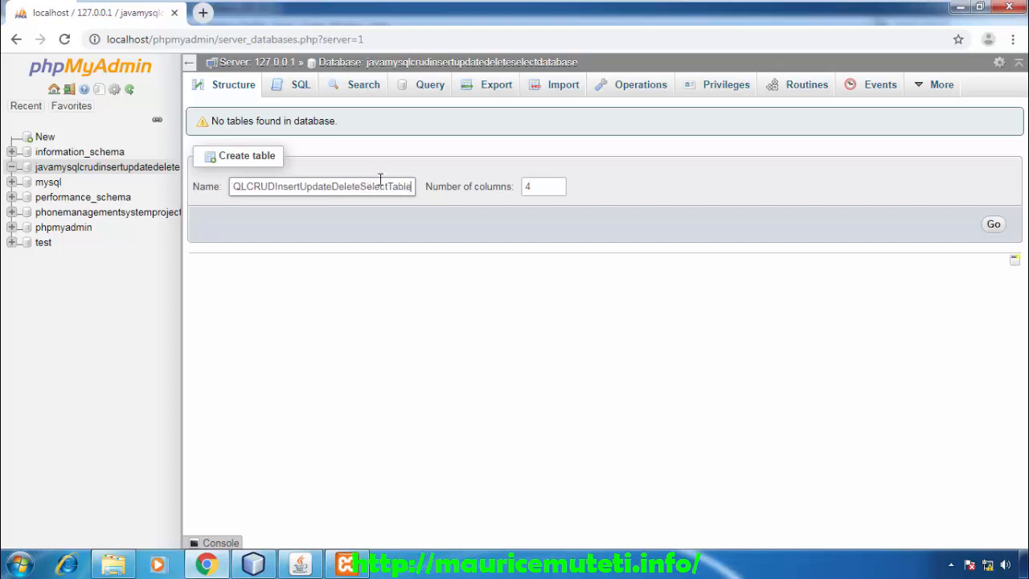
{"action": "left_click", "coordinate": [254, 565]}
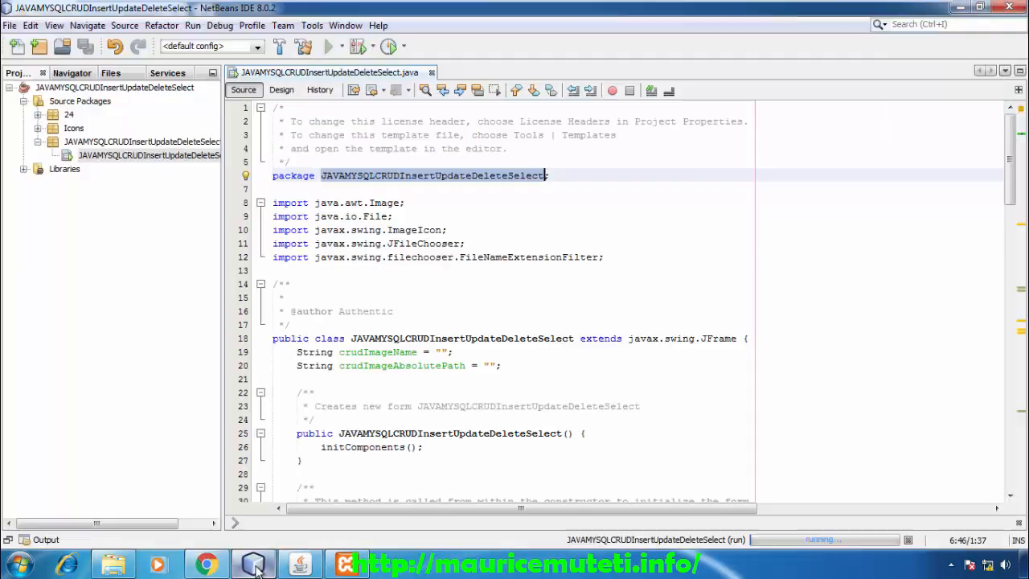
{"action": "left_click", "coordinate": [275, 92]}
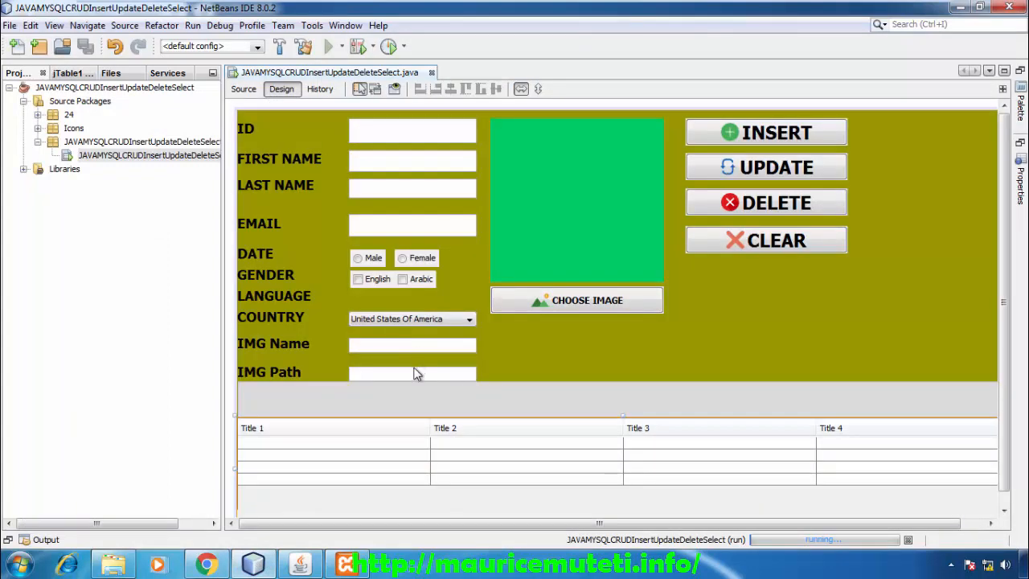
{"action": "left_click", "coordinate": [960, 7]}
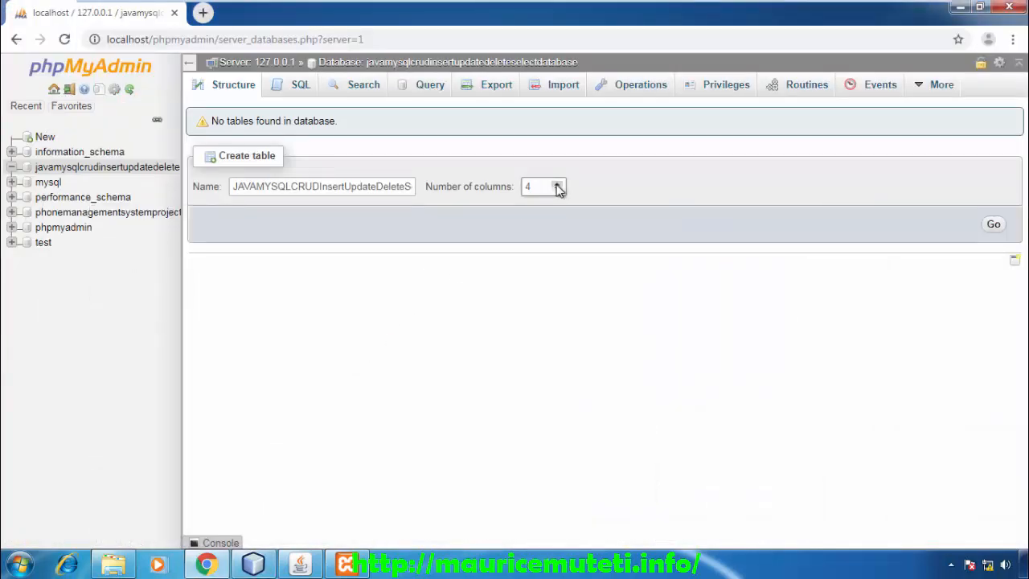
{"action": "left_click", "coordinate": [994, 225]}
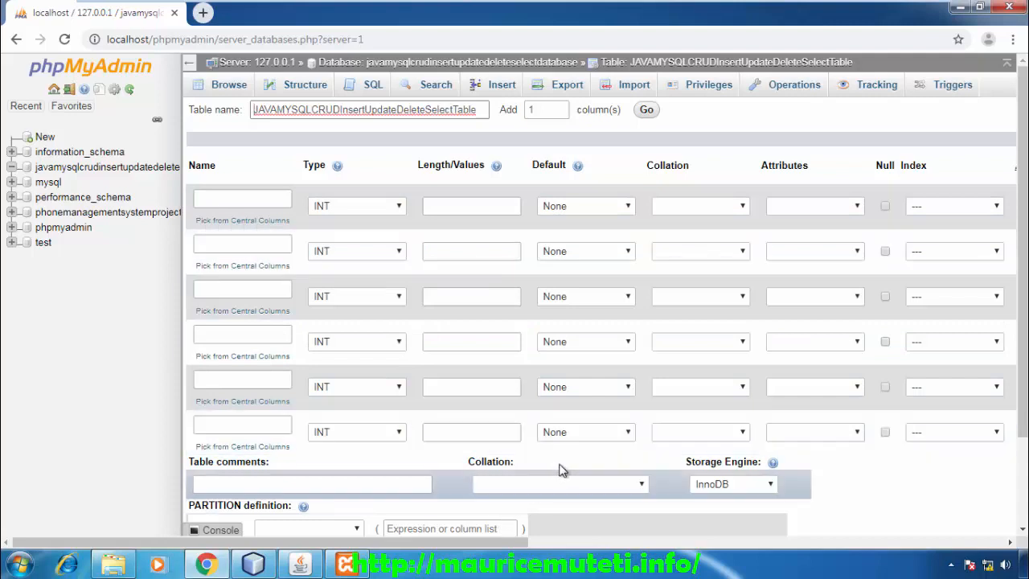
- Name the first column ID and make it auto-incrementing with a PRIMARY index
{"action": "left_click", "coordinate": [255, 204]}
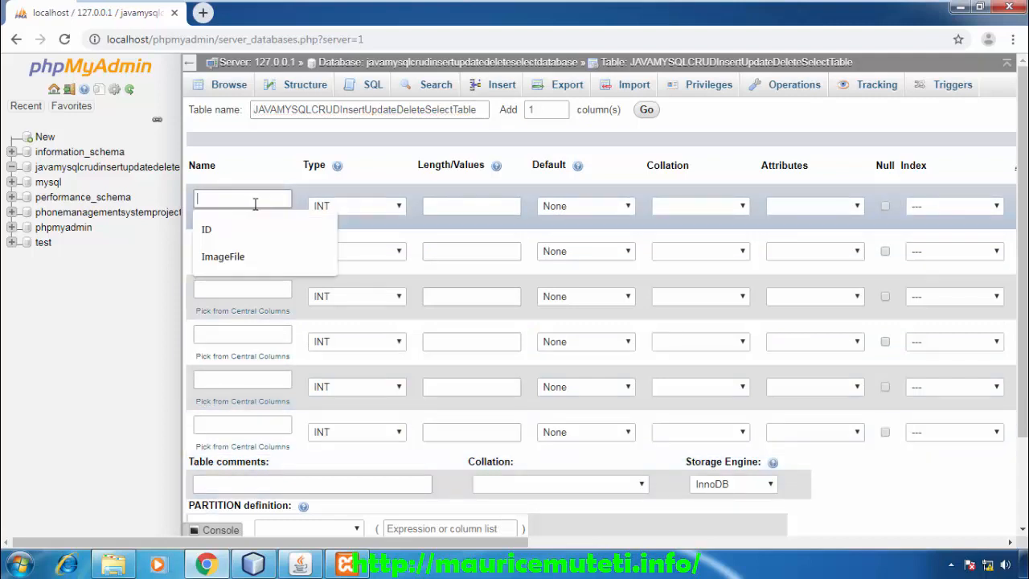
{"action": "type", "text": "ID"}
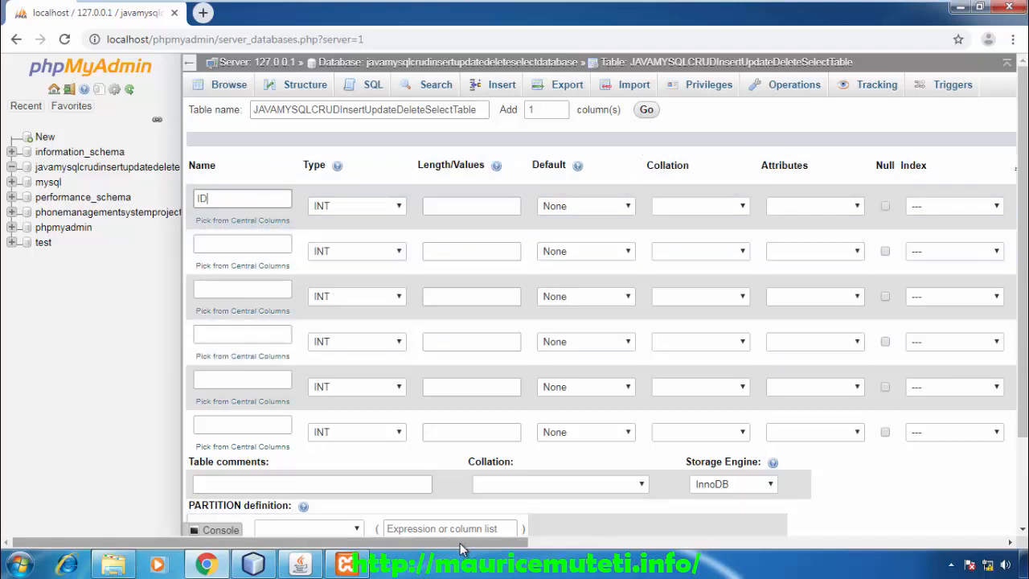
{"action": "left_click", "coordinate": [605, 543]}
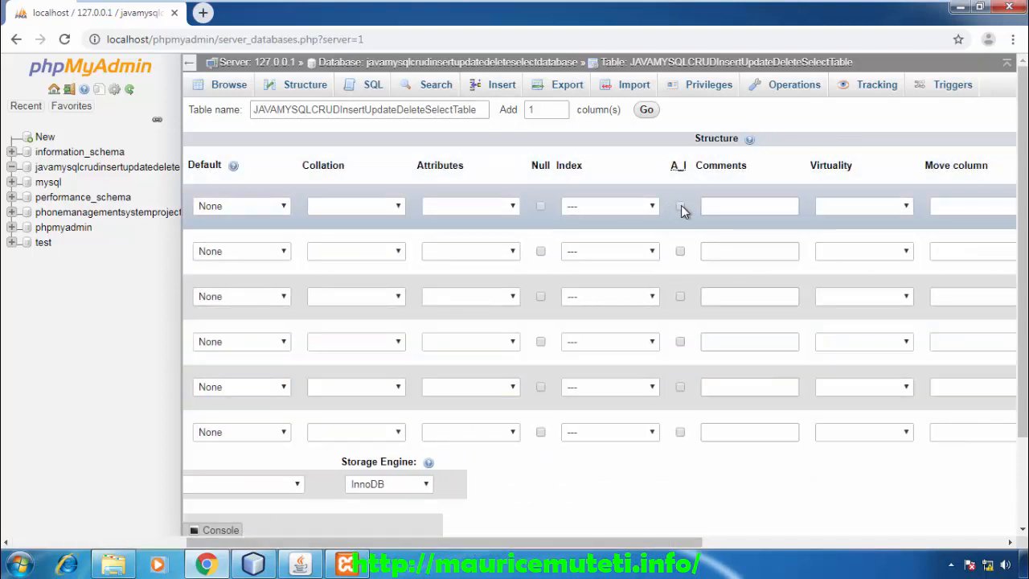
{"action": "left_click", "coordinate": [680, 206]}
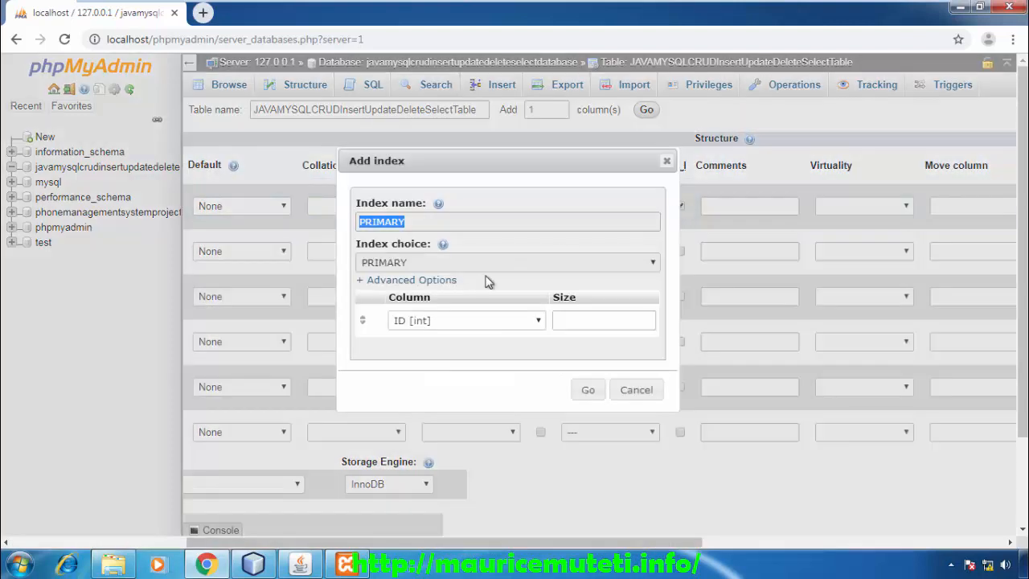
{"action": "left_click", "coordinate": [588, 390]}
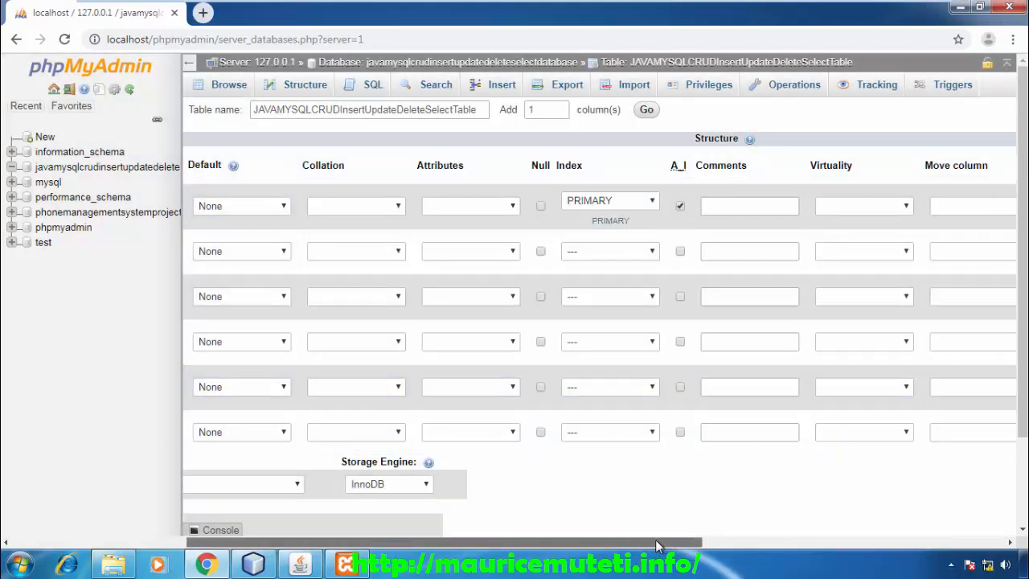
{"action": "left_click_drag", "start_coordinate": [682, 547], "coordinate": [502, 547]}
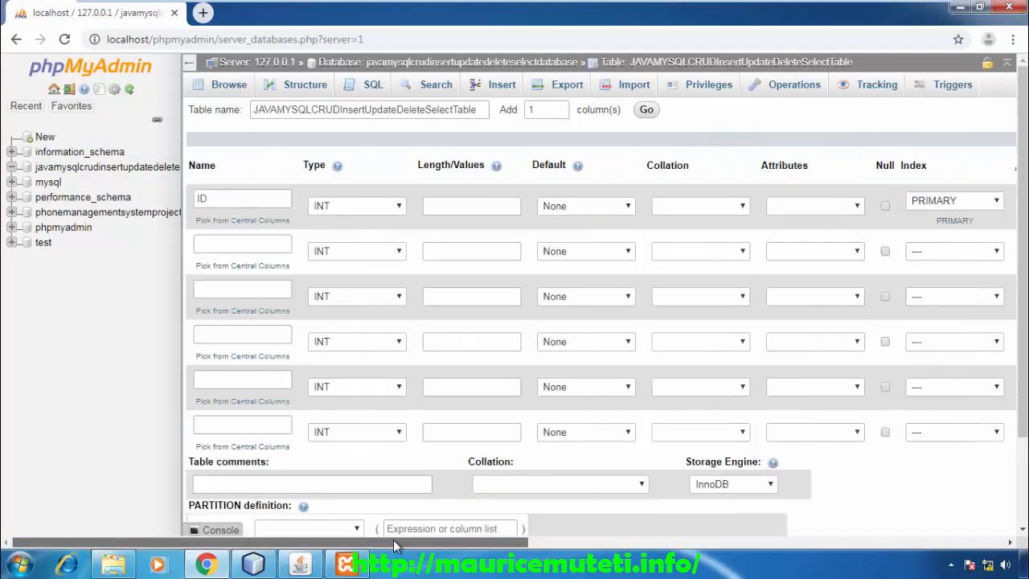
- Name the second and third table columns FirstName and LastName, checking the NetBeans form design for the fields
{"action": "left_click", "coordinate": [188, 62]}
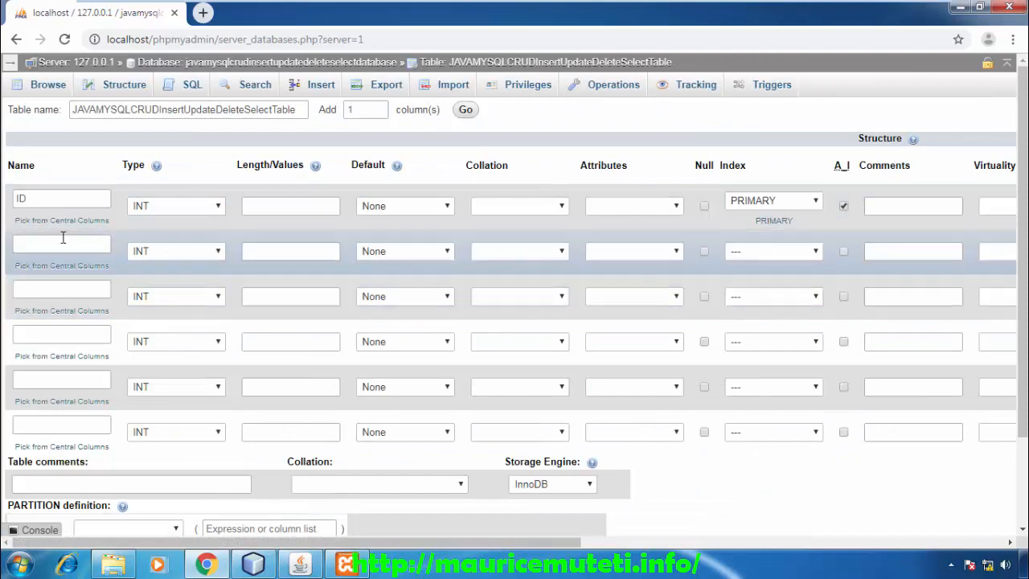
{"action": "left_click", "coordinate": [62, 244]}
{"action": "left_click", "coordinate": [254, 565]}
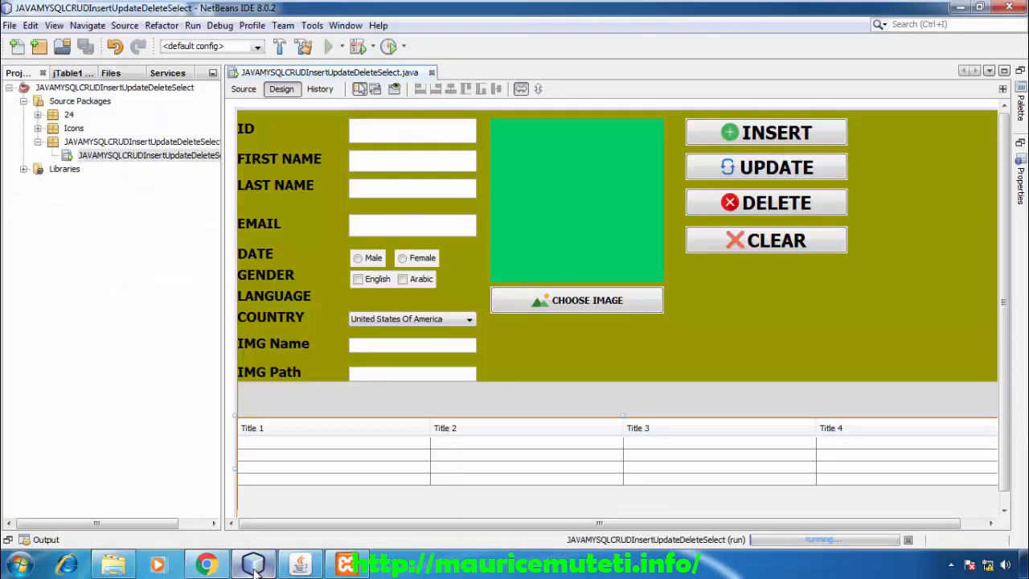
{"action": "left_click", "coordinate": [254, 565]}
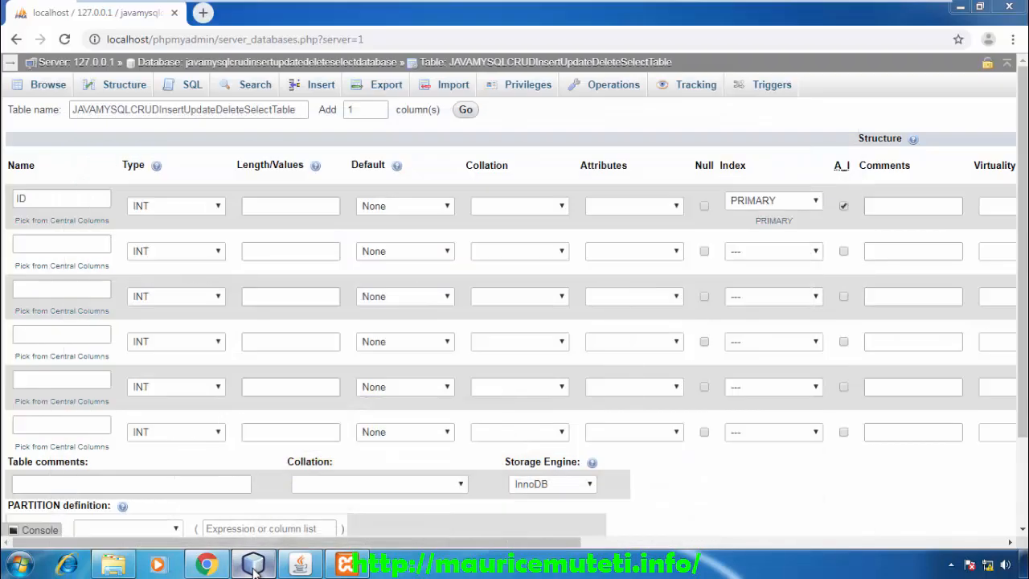
{"action": "left_click", "coordinate": [75, 254]}
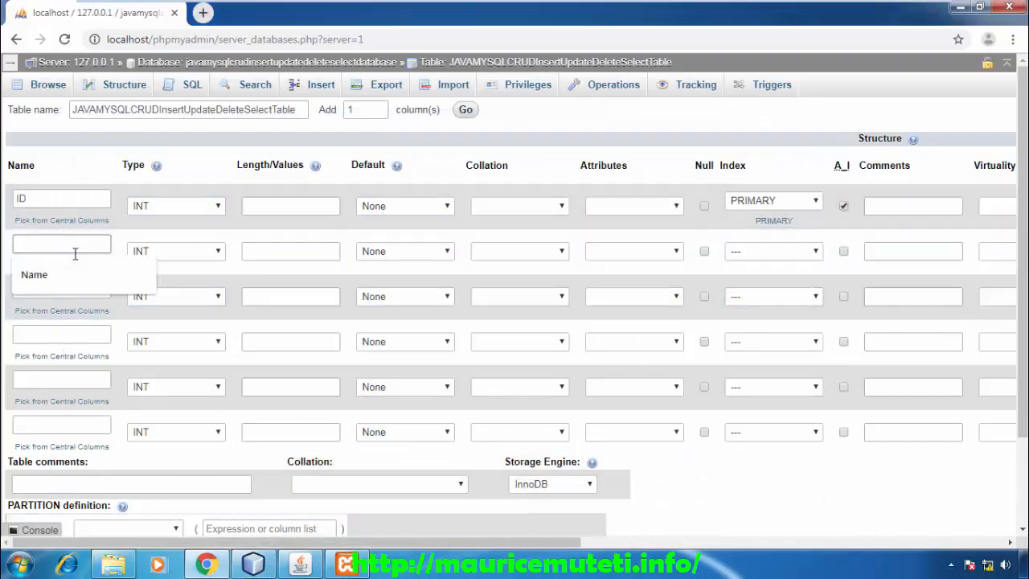
{"action": "type", "text": "fIR"}
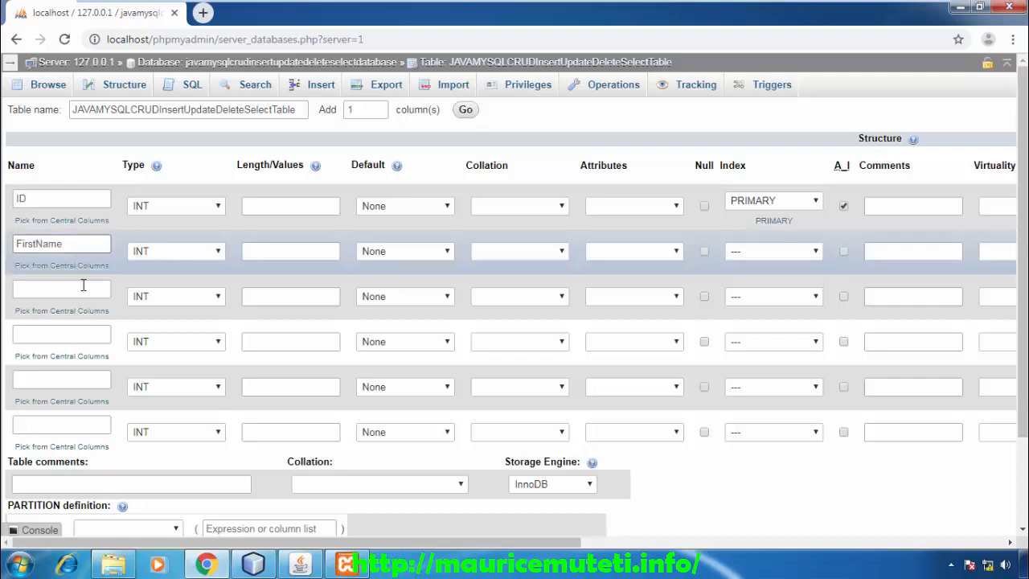
{"action": "left_click", "coordinate": [83, 285]}
{"action": "type", "text": "Last"}
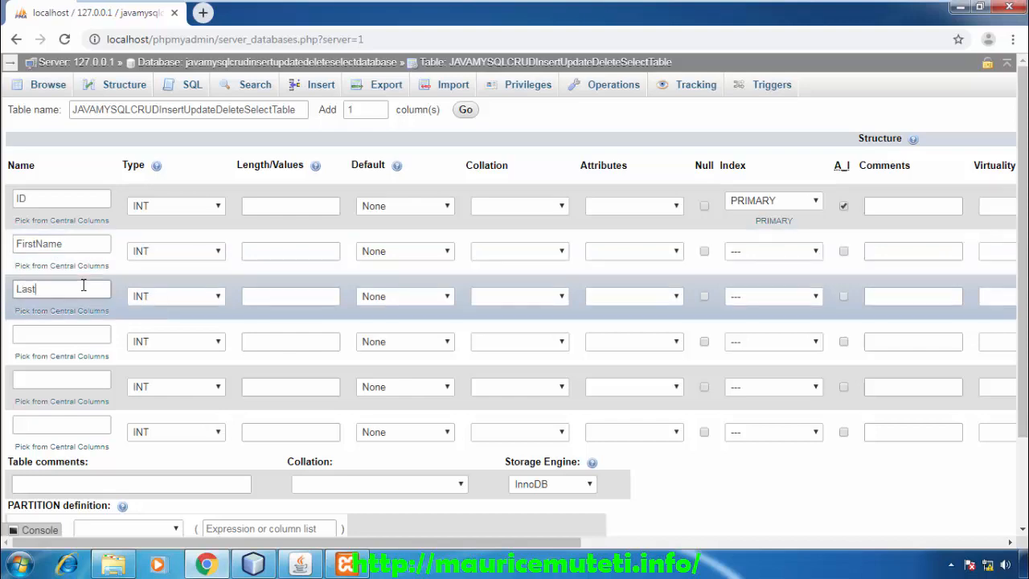
{"action": "type", "text": "Name"}
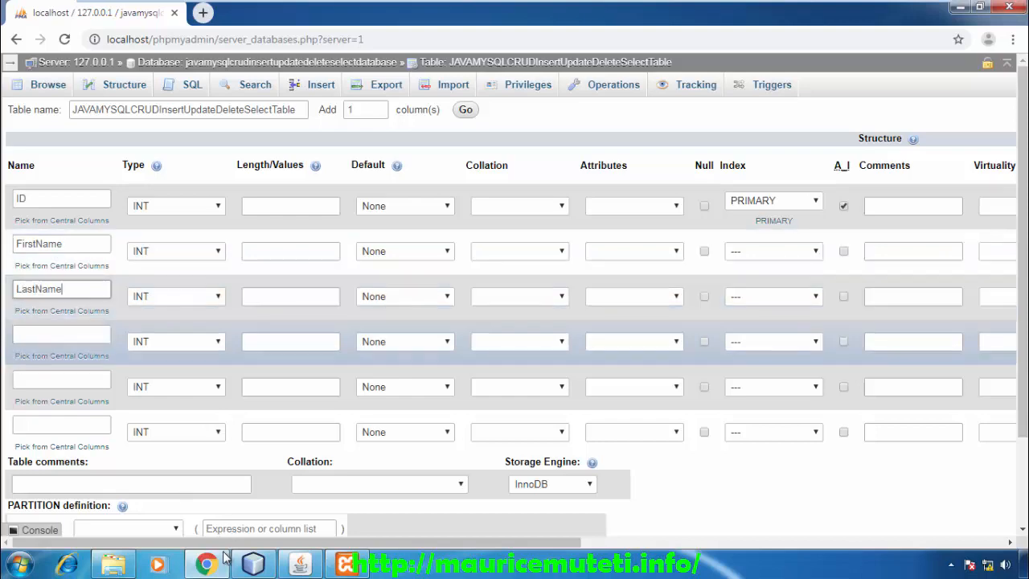
- Check the NetBeans form again and name the remaining three table columns Email, ImageName and ImagePath
{"action": "left_click", "coordinate": [253, 565]}
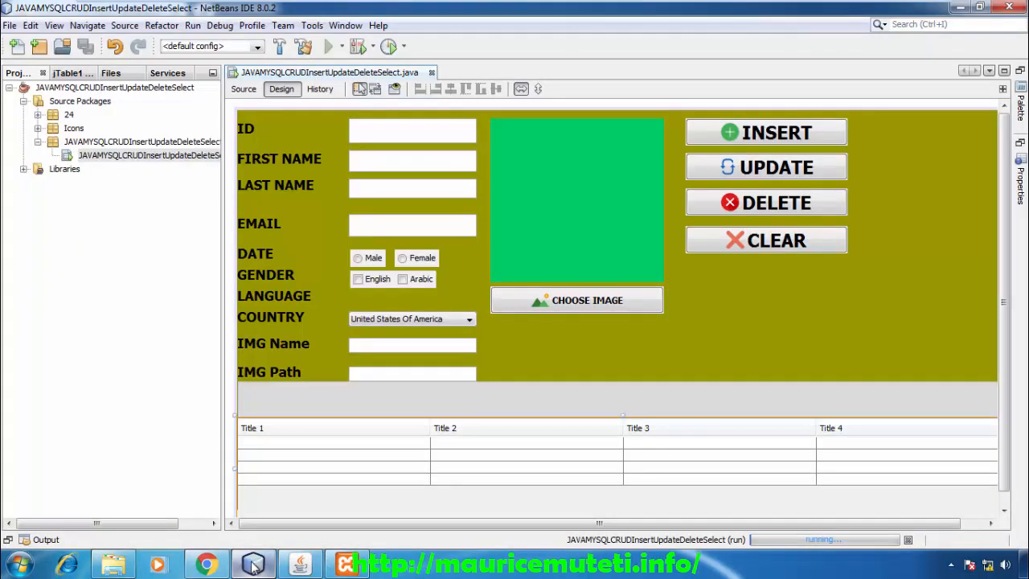
{"action": "left_click", "coordinate": [254, 565]}
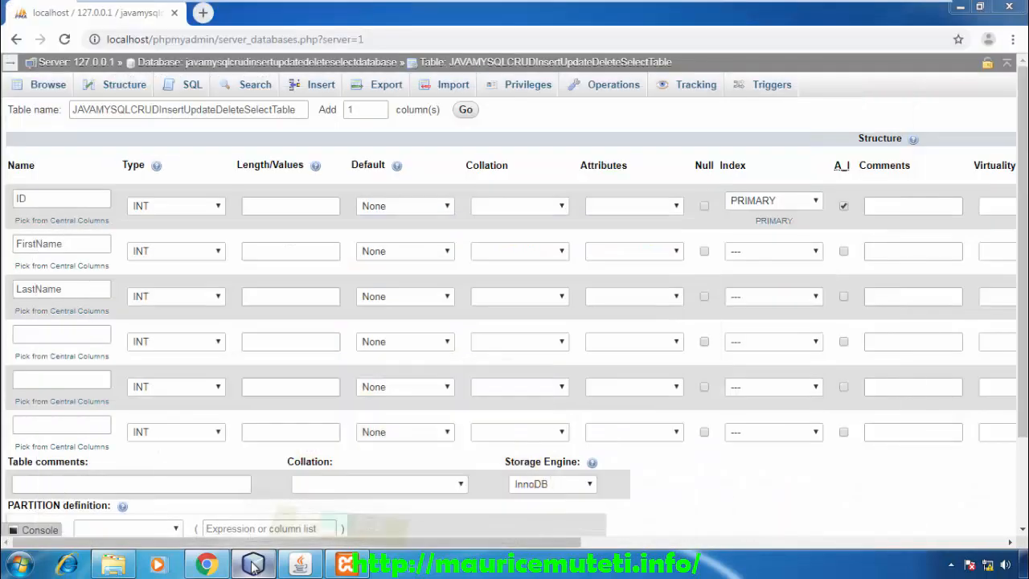
{"action": "left_click", "coordinate": [60, 337]}
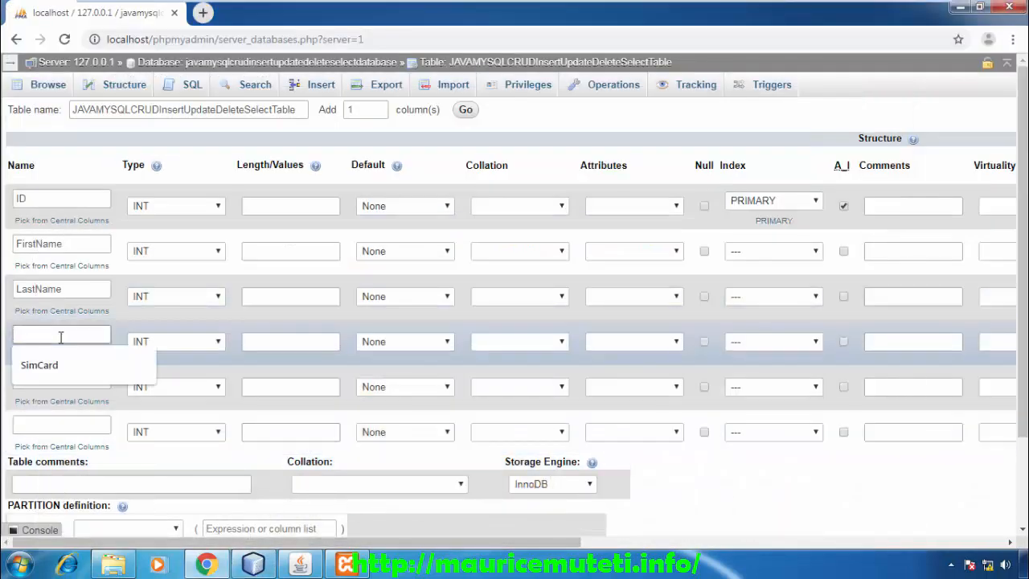
{"action": "type", "text": "Email"}
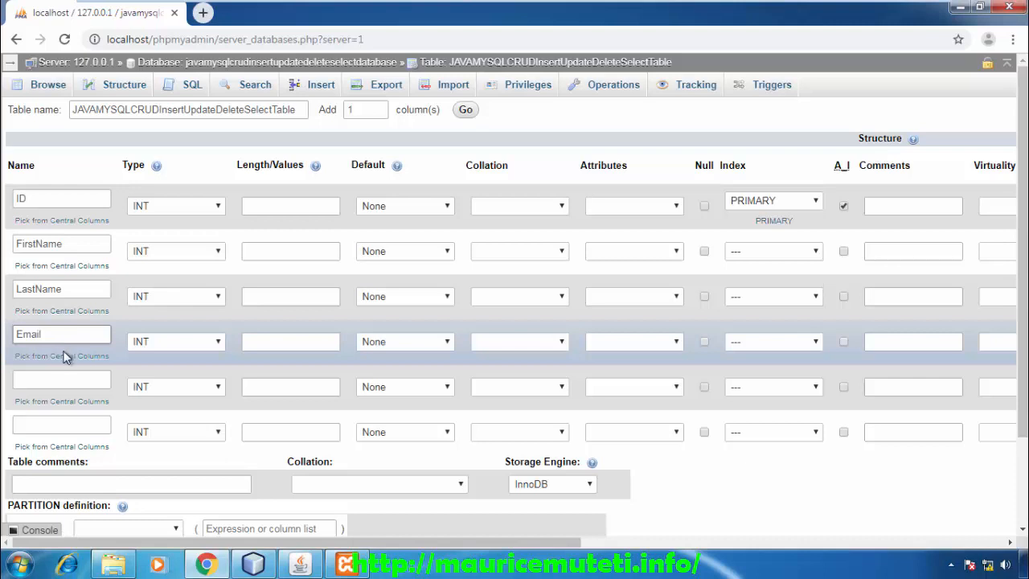
{"action": "left_click", "coordinate": [63, 378]}
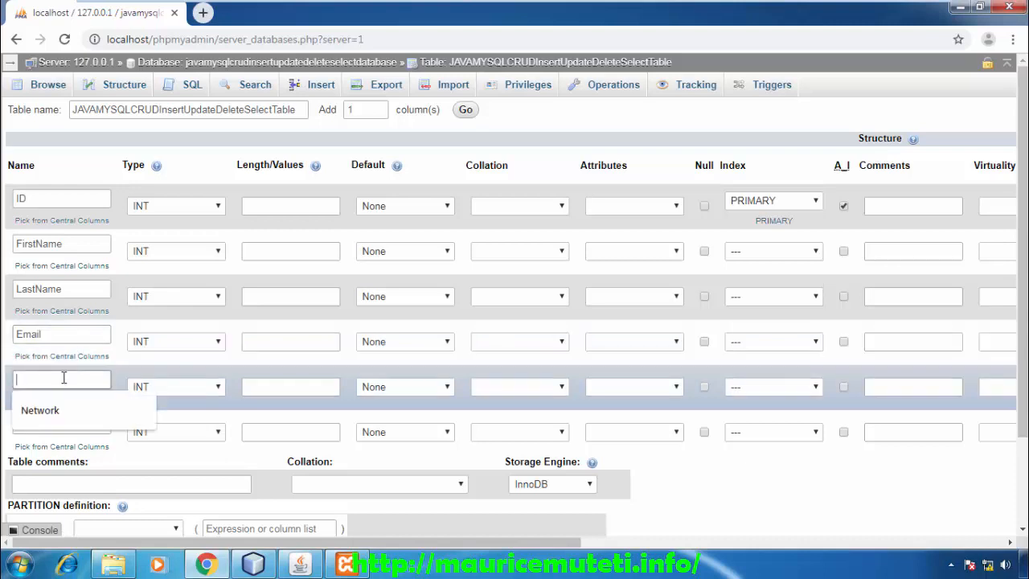
{"action": "type", "text": "ImageName"}
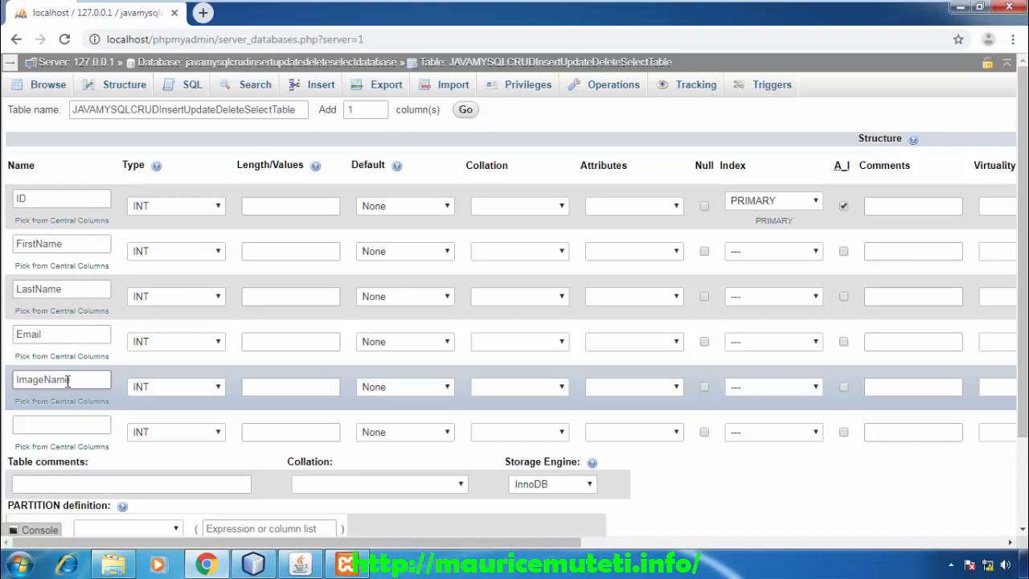
{"action": "left_click", "coordinate": [74, 428]}
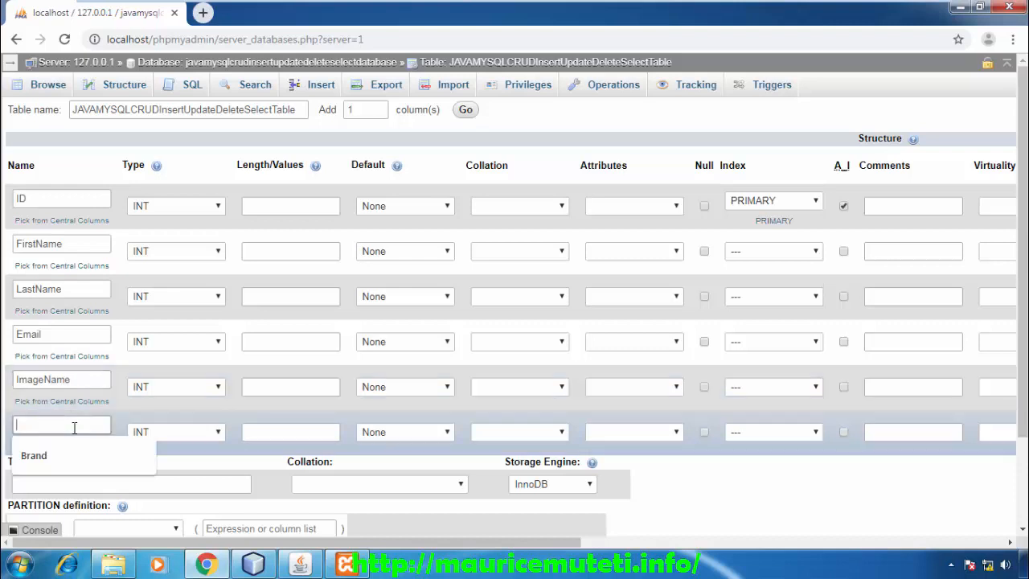
{"action": "type", "text": "ImagePath"}
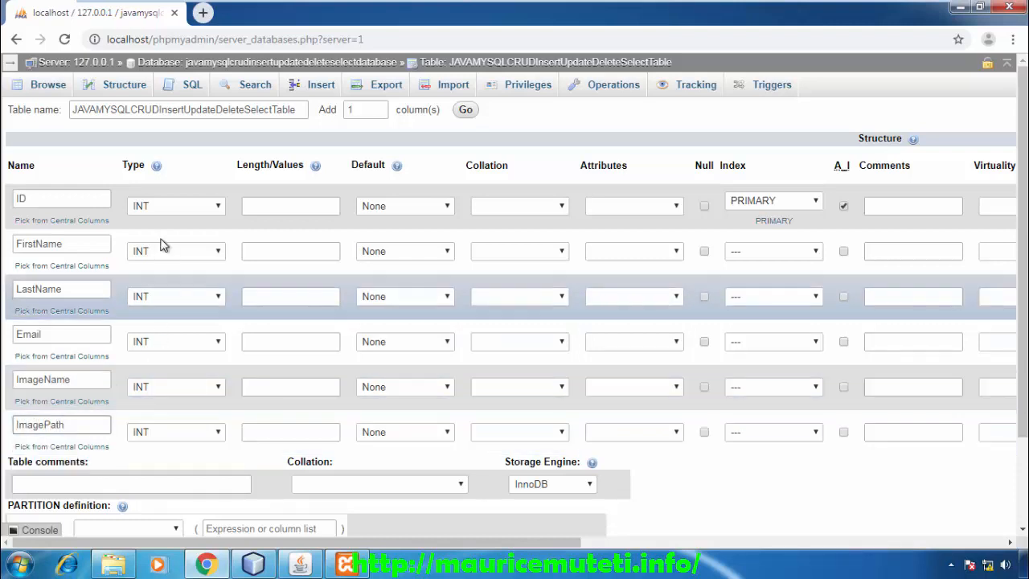
- Set the data type of FirstName, LastName, Email, ImageName and ImagePath to VARCHAR
{"action": "left_click", "coordinate": [177, 253]}
{"action": "left_click", "coordinate": [179, 279]}
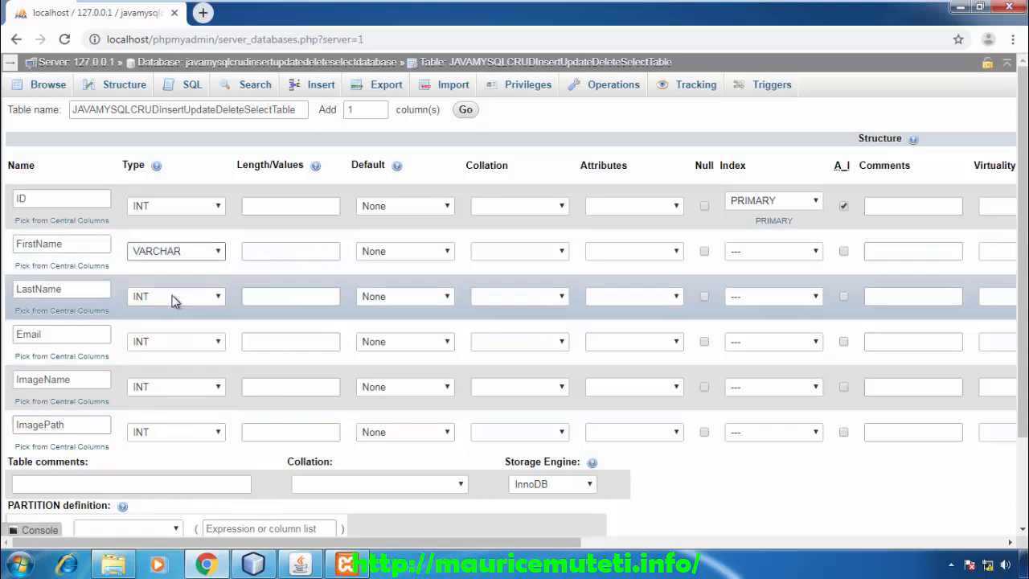
{"action": "left_click", "coordinate": [175, 295]}
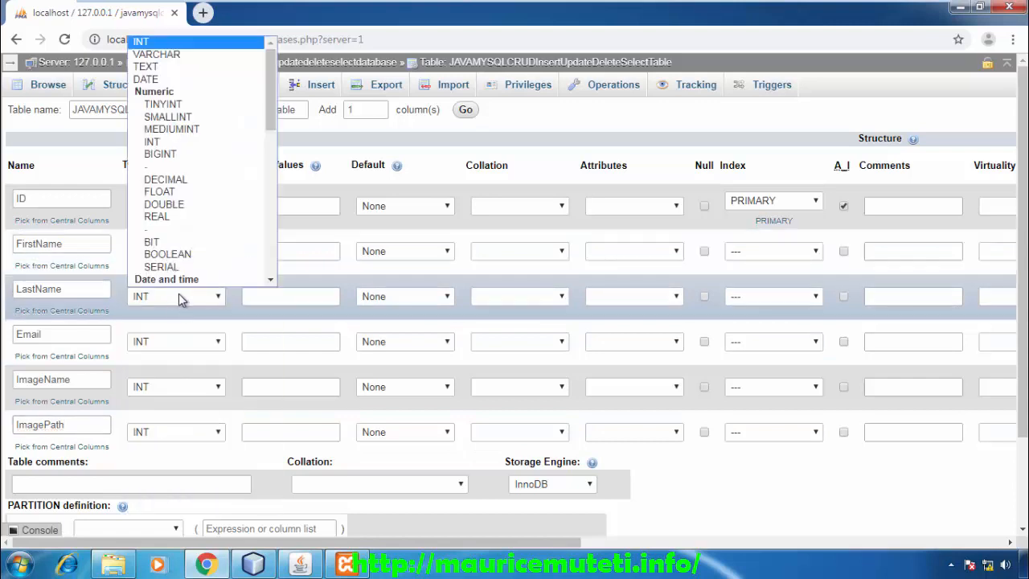
{"action": "left_click", "coordinate": [186, 55]}
{"action": "left_click", "coordinate": [184, 352]}
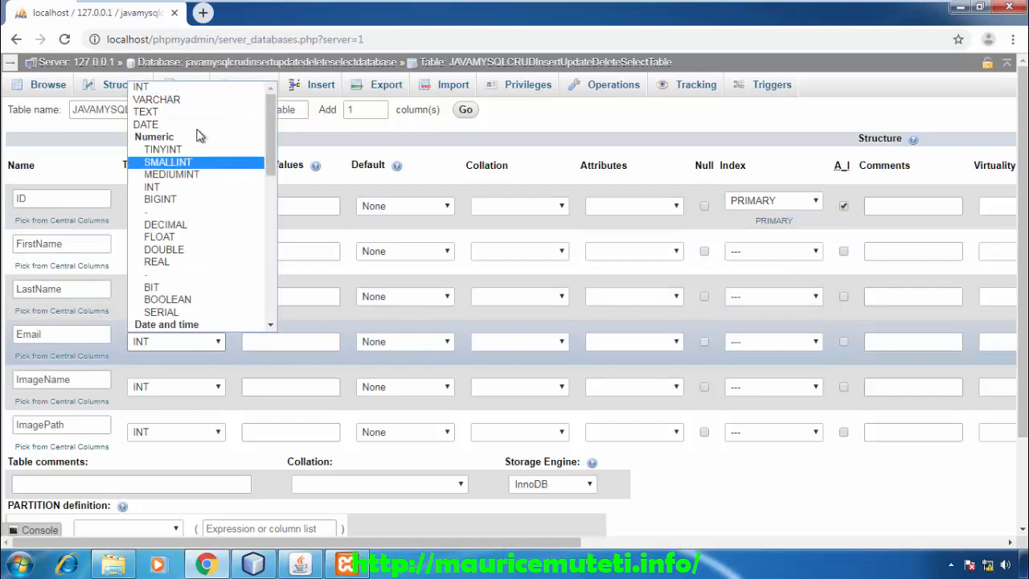
{"action": "left_click", "coordinate": [188, 103]}
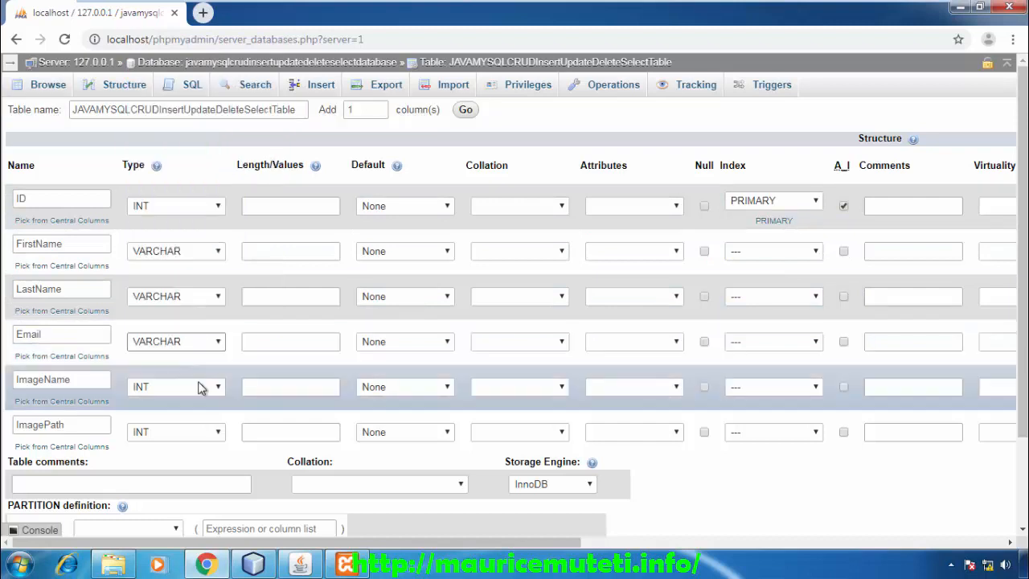
{"action": "left_click", "coordinate": [201, 387]}
{"action": "left_click", "coordinate": [175, 145]}
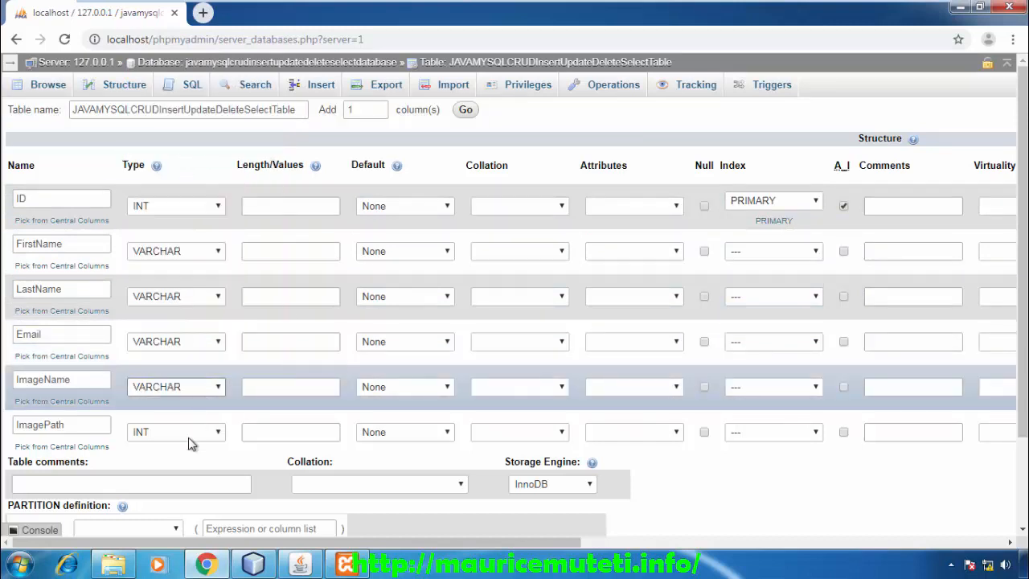
{"action": "left_click", "coordinate": [188, 435]}
{"action": "scroll", "coordinate": [207, 257], "scroll_direction": "down", "scroll_amount": 1}
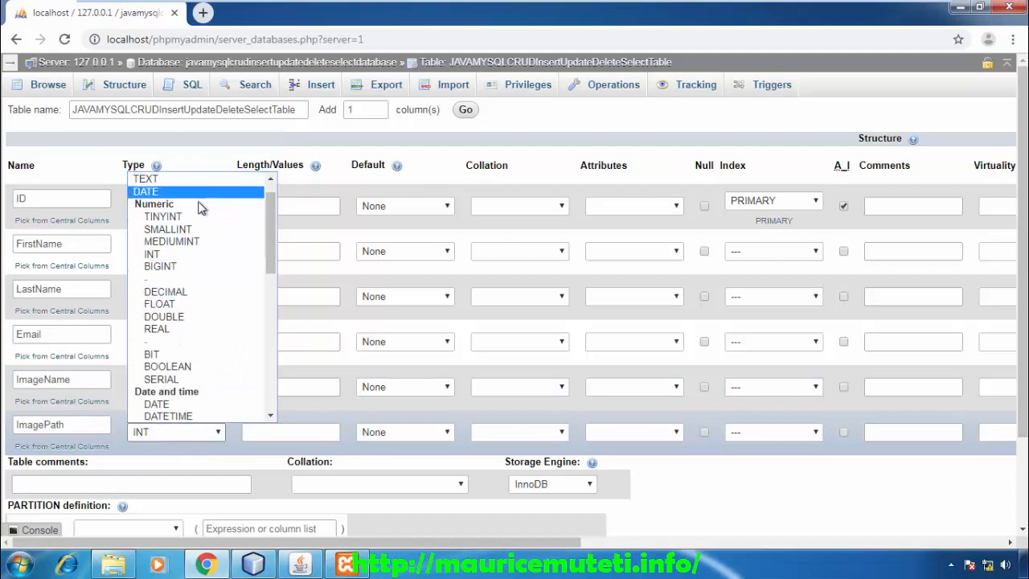
{"action": "scroll", "coordinate": [200, 197], "scroll_direction": "up", "scroll_amount": 1}
{"action": "left_click", "coordinate": [193, 189]}
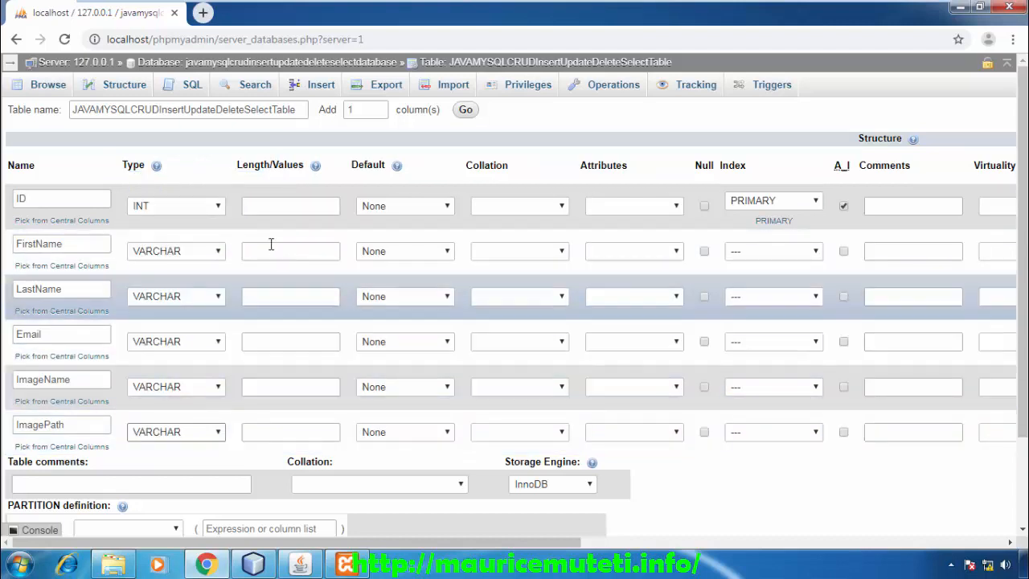
- Set the length of the FirstName and LastName columns to 100 and of the Email column to 255
{"action": "left_click", "coordinate": [275, 250]}
{"action": "left_click", "coordinate": [274, 253]}
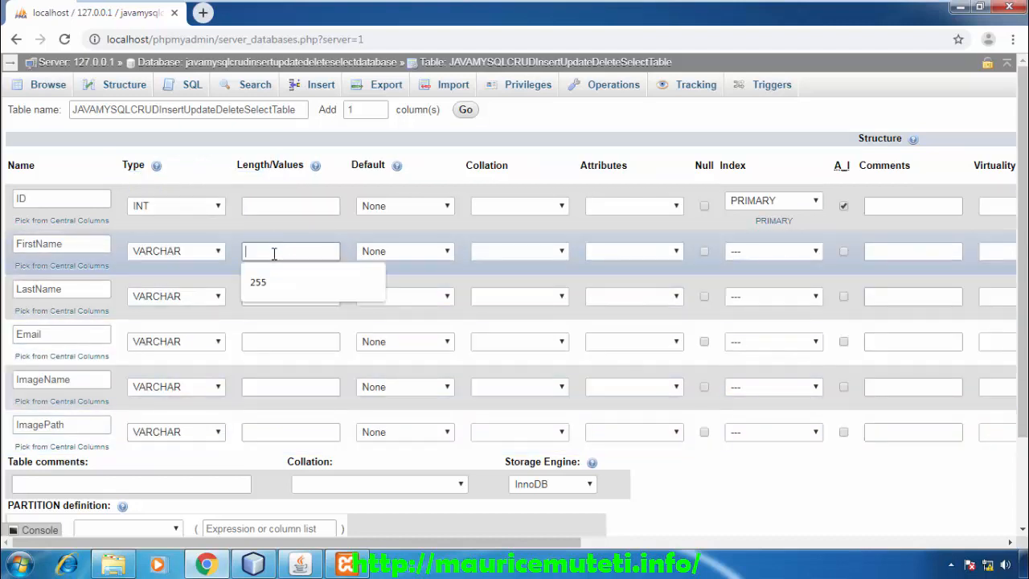
{"action": "type", "text": "100"}
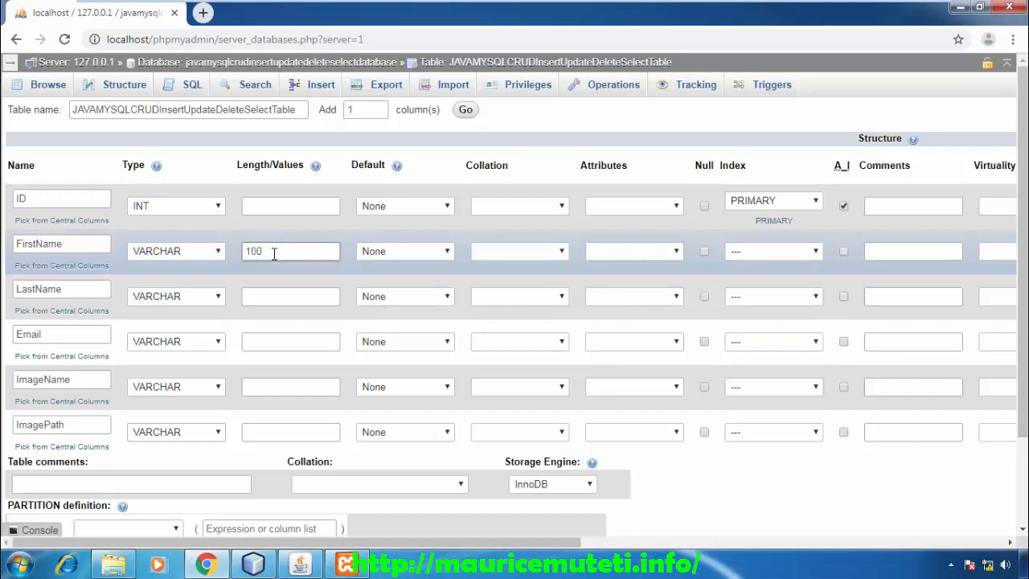
{"action": "left_click", "coordinate": [265, 297]}
{"action": "type", "text": "1"}
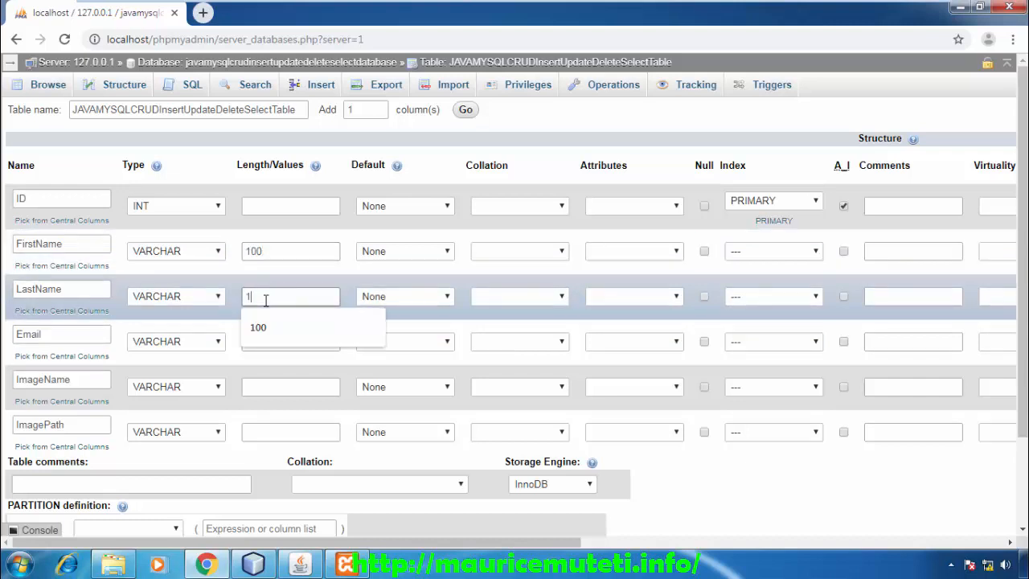
{"action": "type", "text": "00"}
{"action": "left_click", "coordinate": [269, 341]}
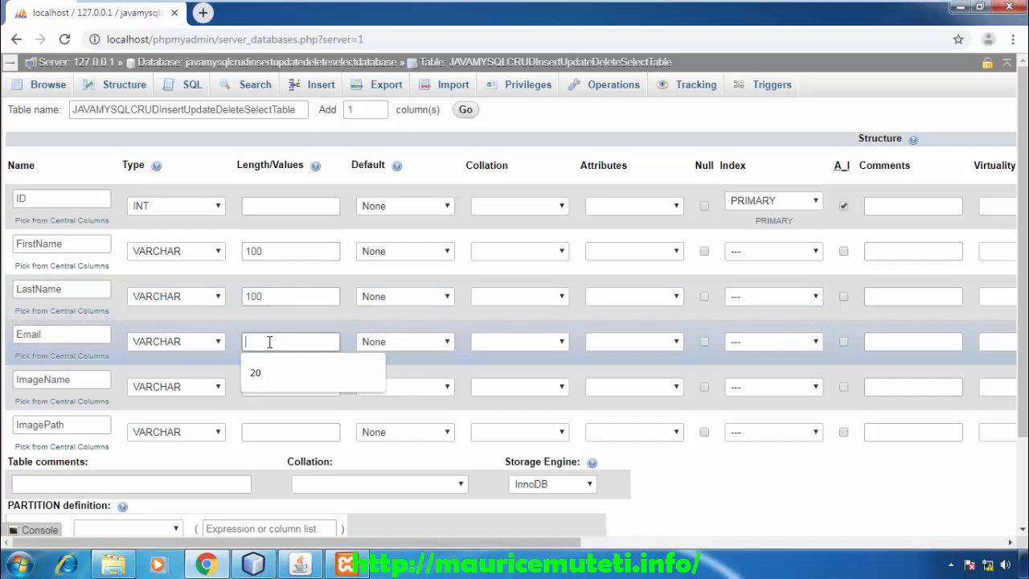
{"action": "type", "text": "255"}
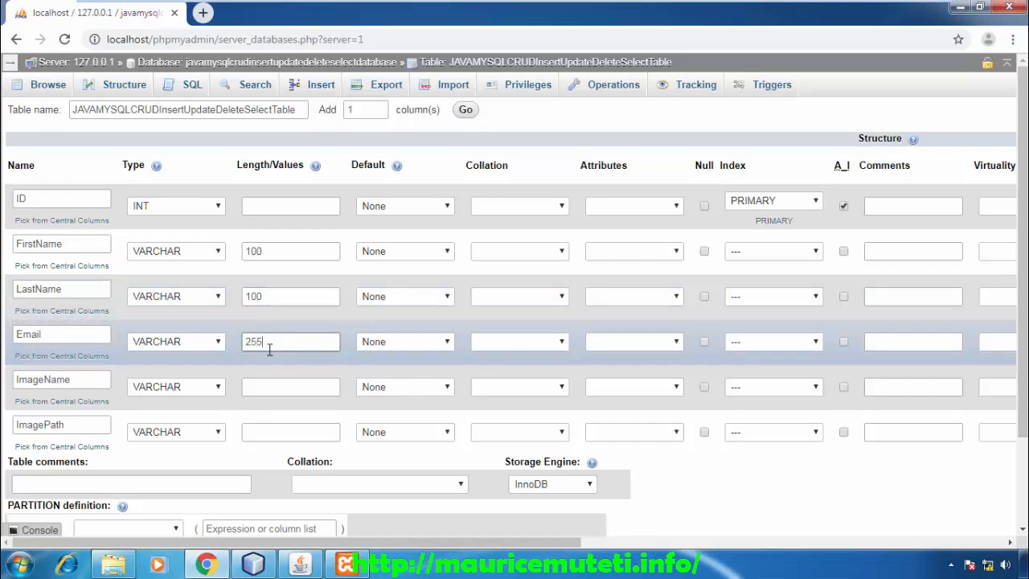
- Set the length of the ImageName column to 100 and of the ImagePath column to 255
{"action": "left_click", "coordinate": [282, 386]}
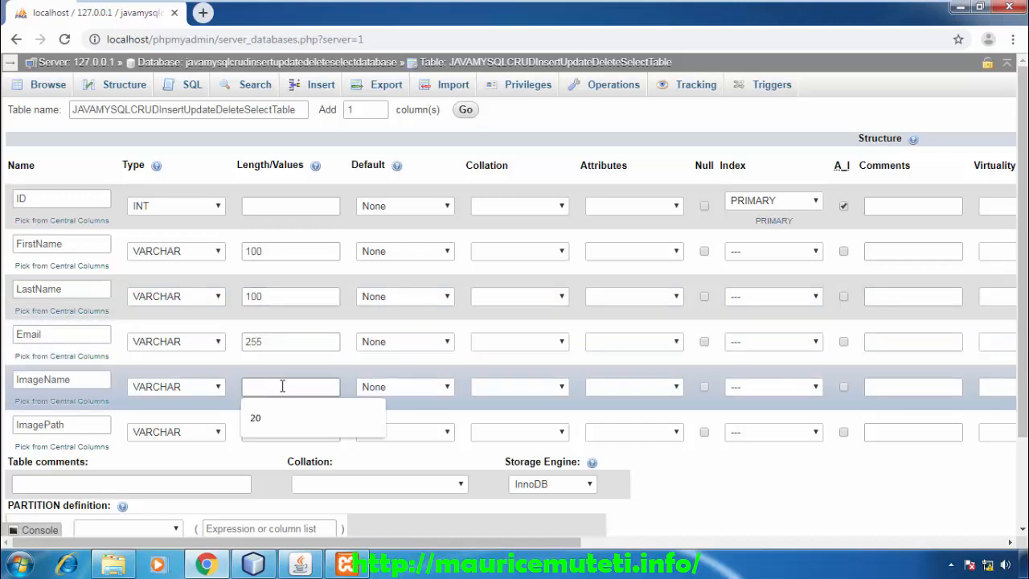
{"action": "type", "text": "255"}
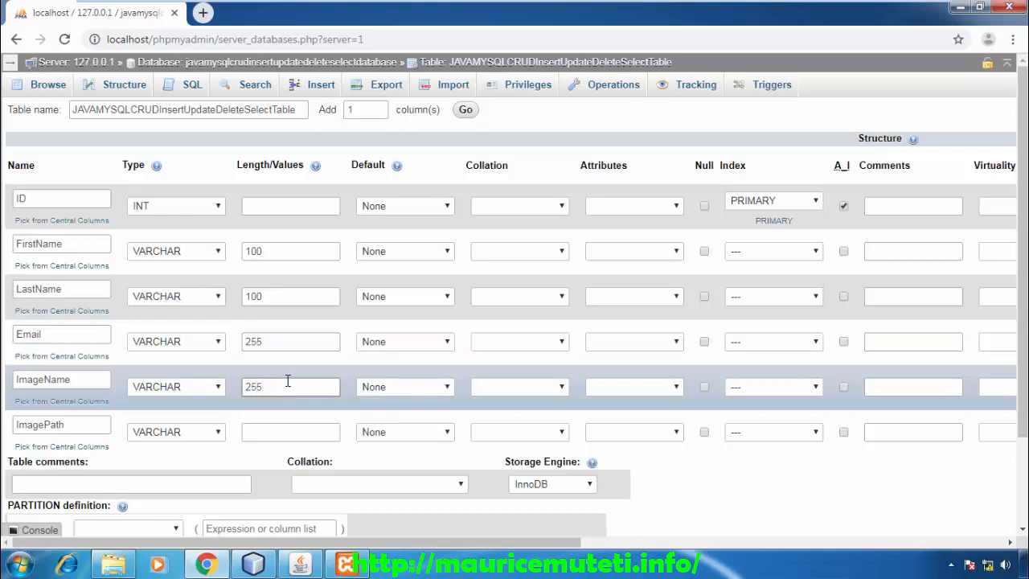
{"action": "double_click", "coordinate": [289, 380]}
{"action": "left_click", "coordinate": [275, 426]}
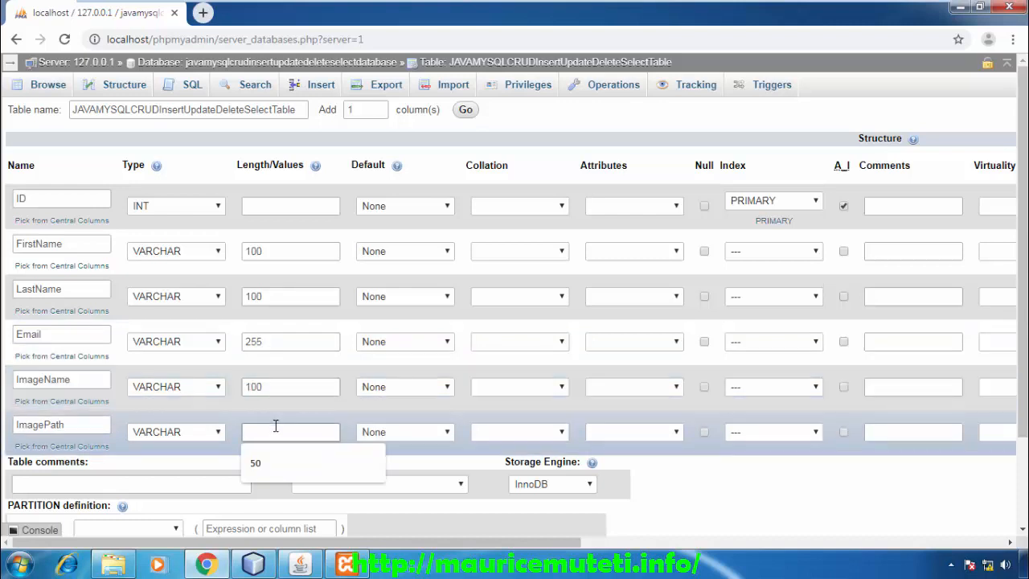
{"action": "type", "text": "255"}
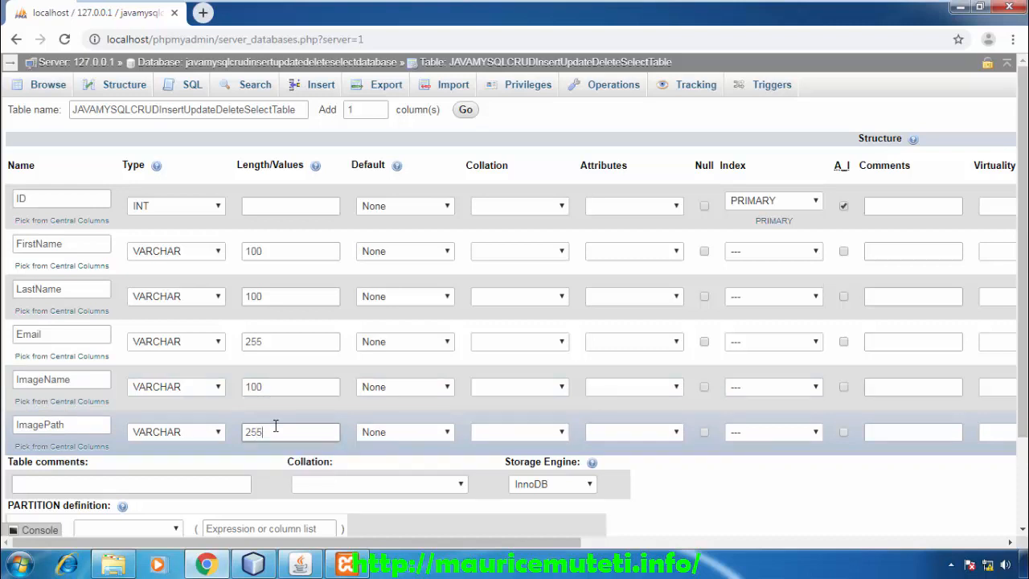
- Add one extra blank column row to the table definition and save the new table
{"action": "left_click", "coordinate": [466, 109]}
{"action": "left_click", "coordinate": [15, 67]}
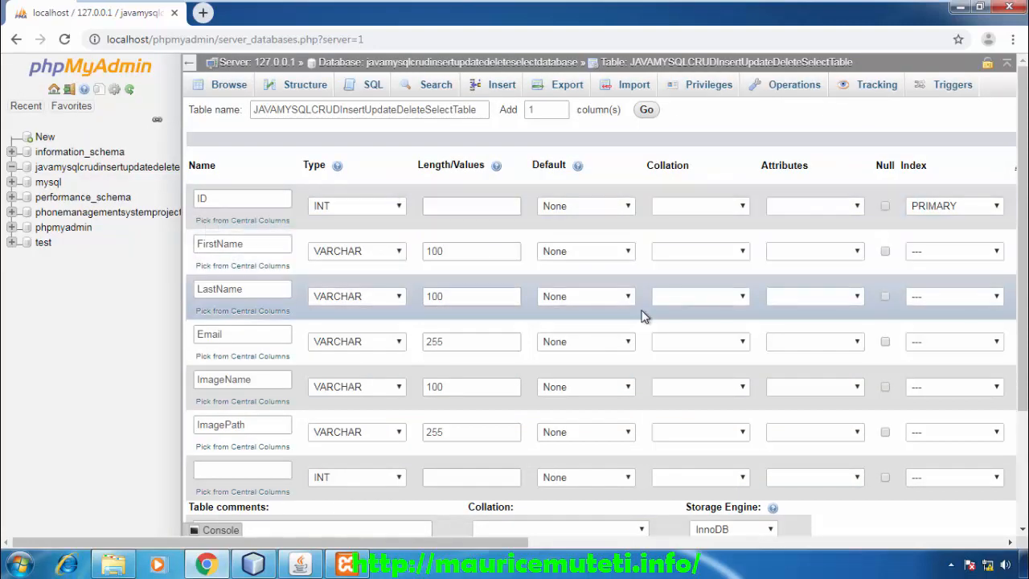
{"action": "scroll", "coordinate": [760, 382], "scroll_direction": "down", "scroll_amount": 3}
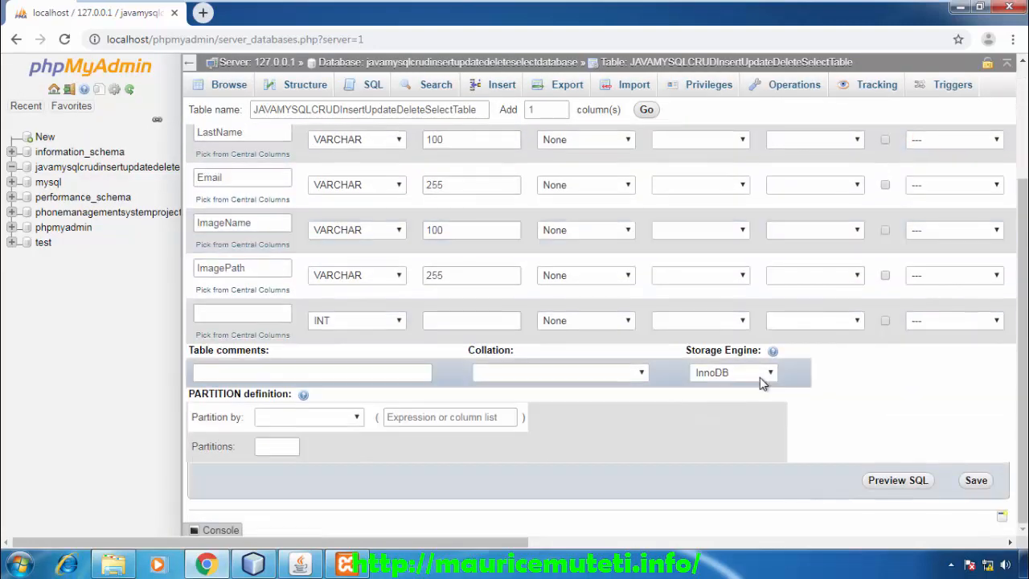
{"action": "scroll", "coordinate": [760, 378], "scroll_direction": "up", "scroll_amount": 3}
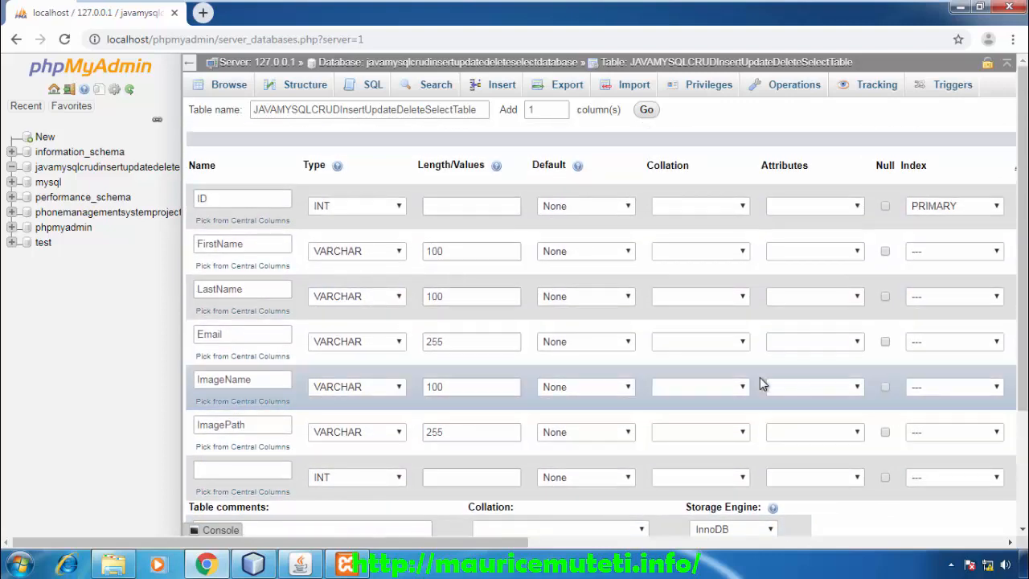
{"action": "scroll", "coordinate": [760, 382], "scroll_direction": "down", "scroll_amount": 3}
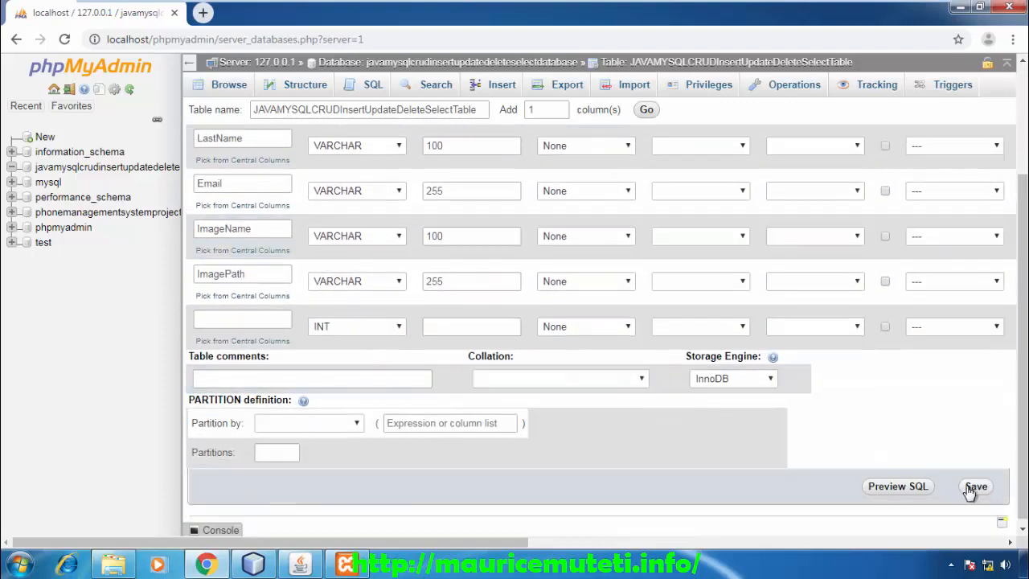
{"action": "left_click", "coordinate": [973, 487]}
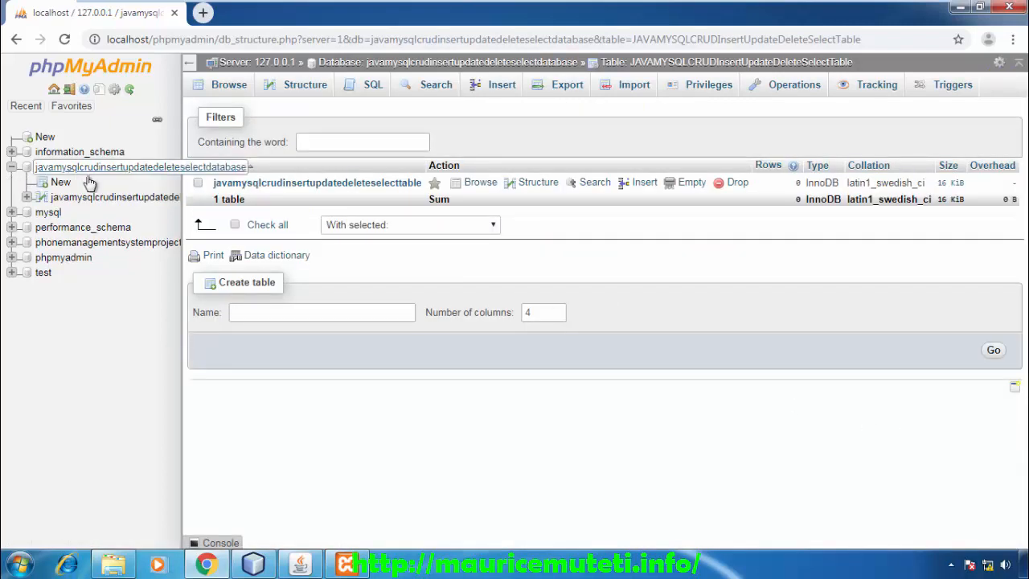
- Review the new table's structure and generate an INSERT query template for it in the SQL editor
{"action": "left_click", "coordinate": [300, 184]}
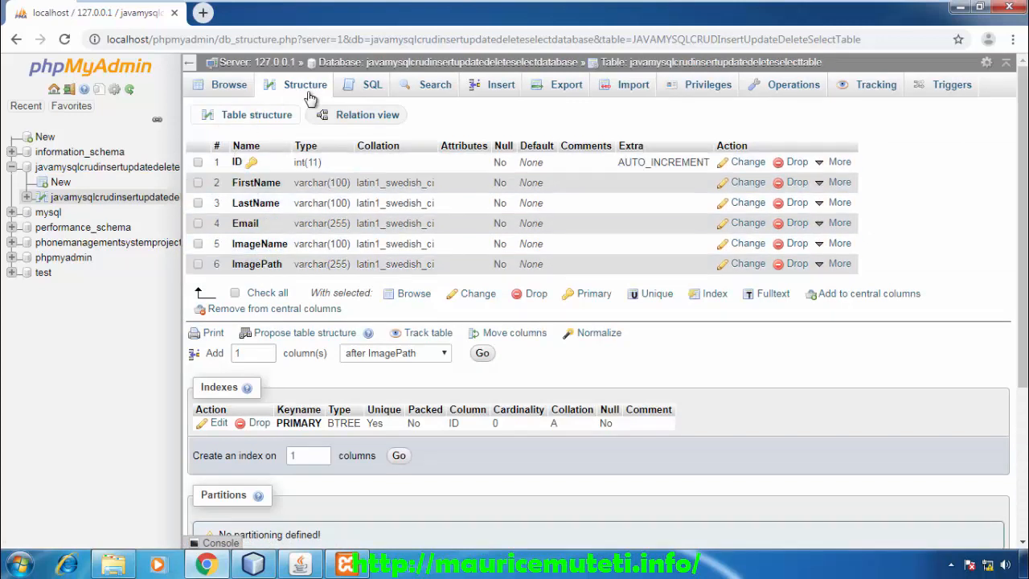
{"action": "left_click", "coordinate": [375, 90]}
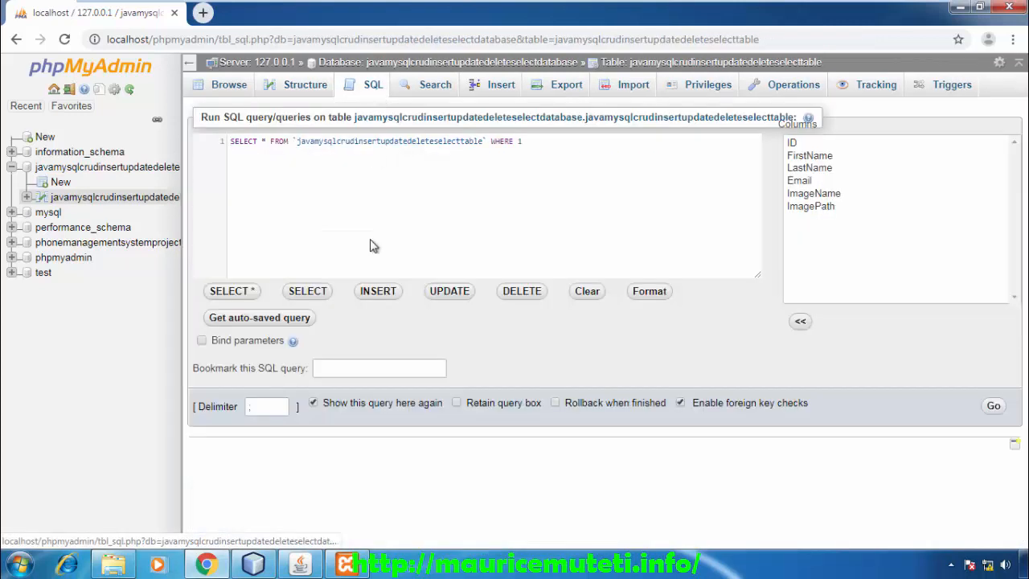
{"action": "left_click", "coordinate": [379, 299]}
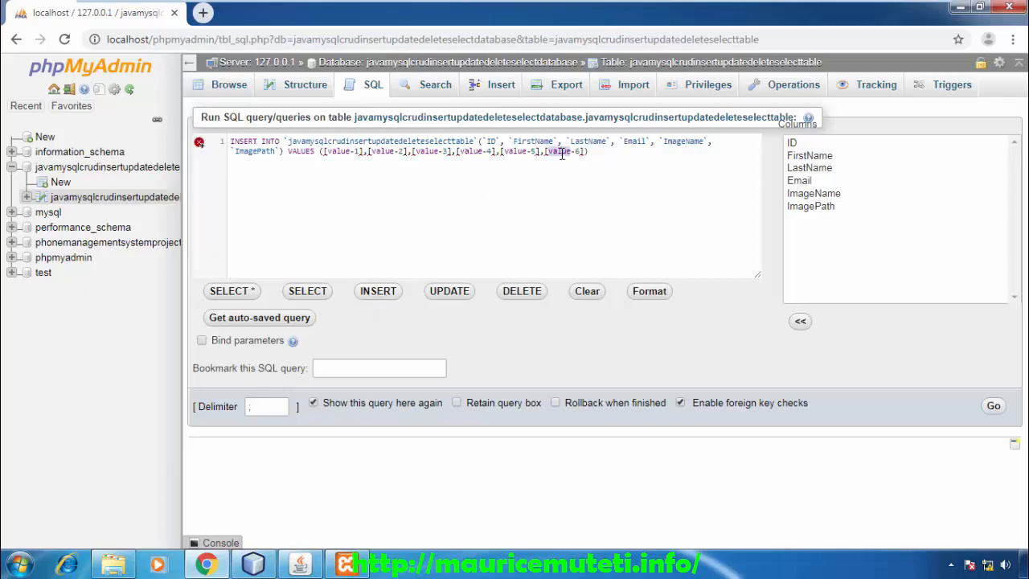